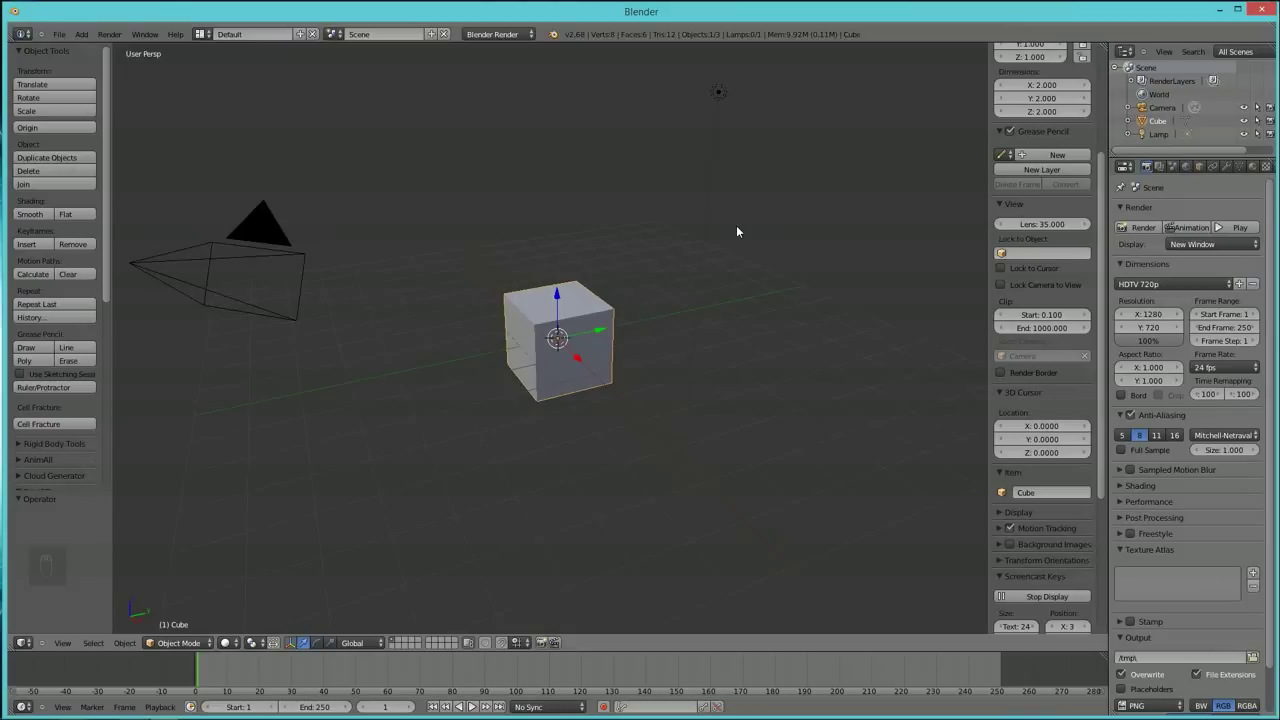
# Step: Render a quick test image of the cube from the camera view, then close the render window
pyautogui.rightClick(263, 264)
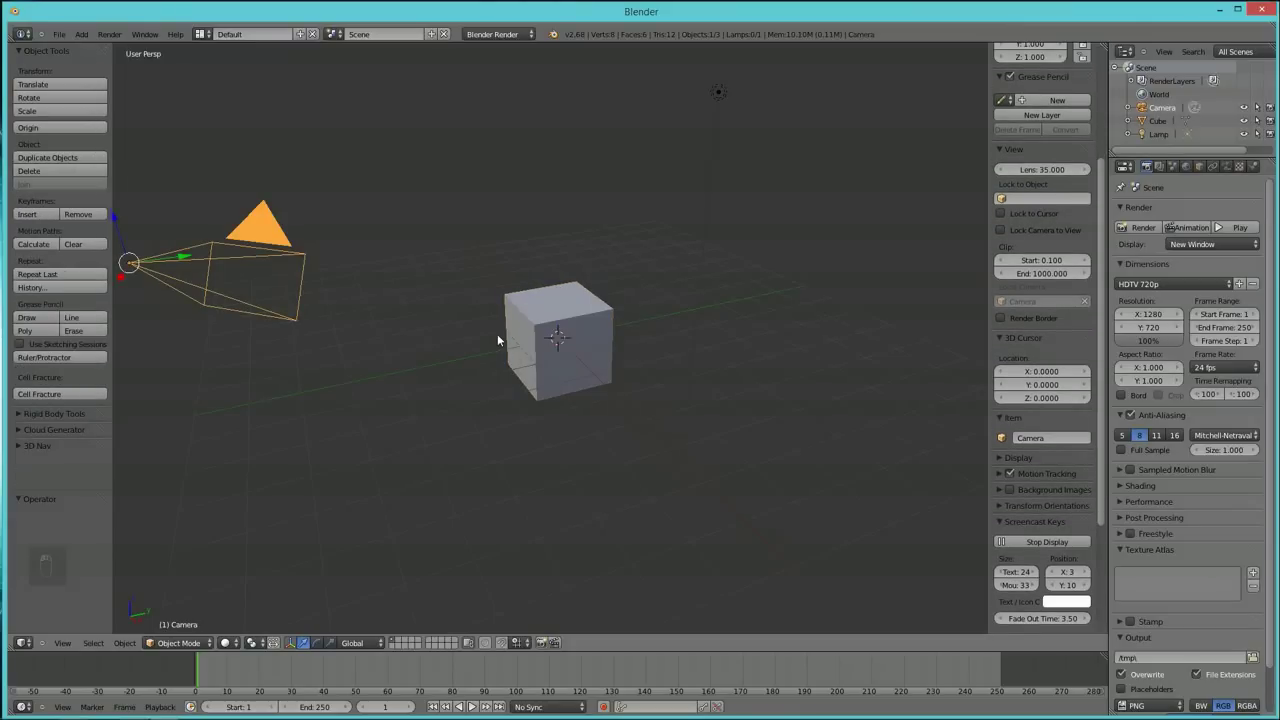
pyautogui.press('KP_0')
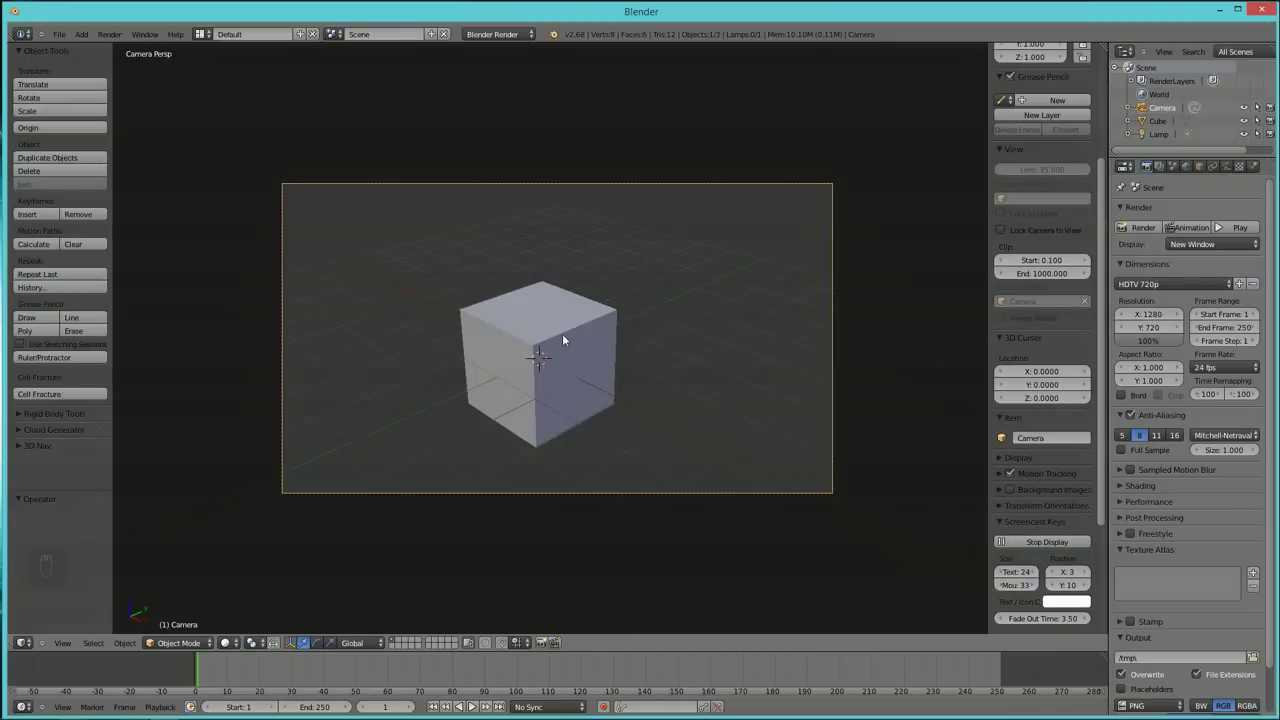
pyautogui.click(110, 34)
pyautogui.click(140, 62)
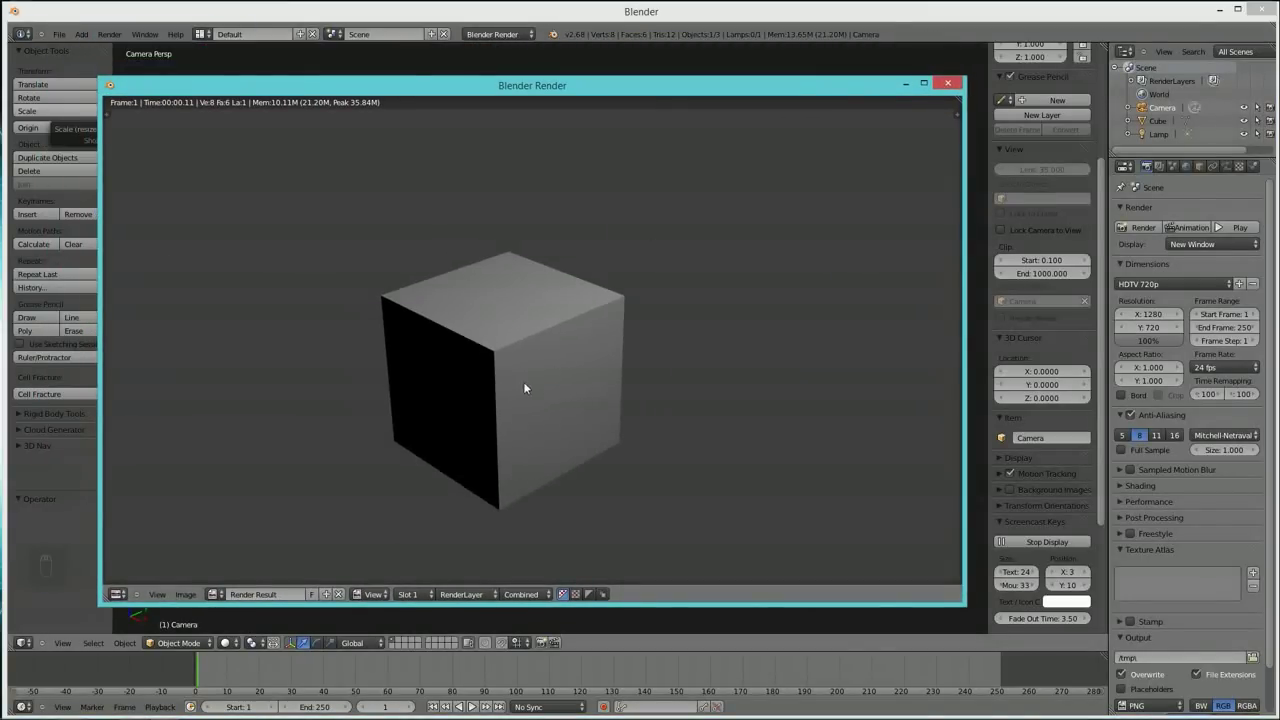
pyautogui.click(947, 83)
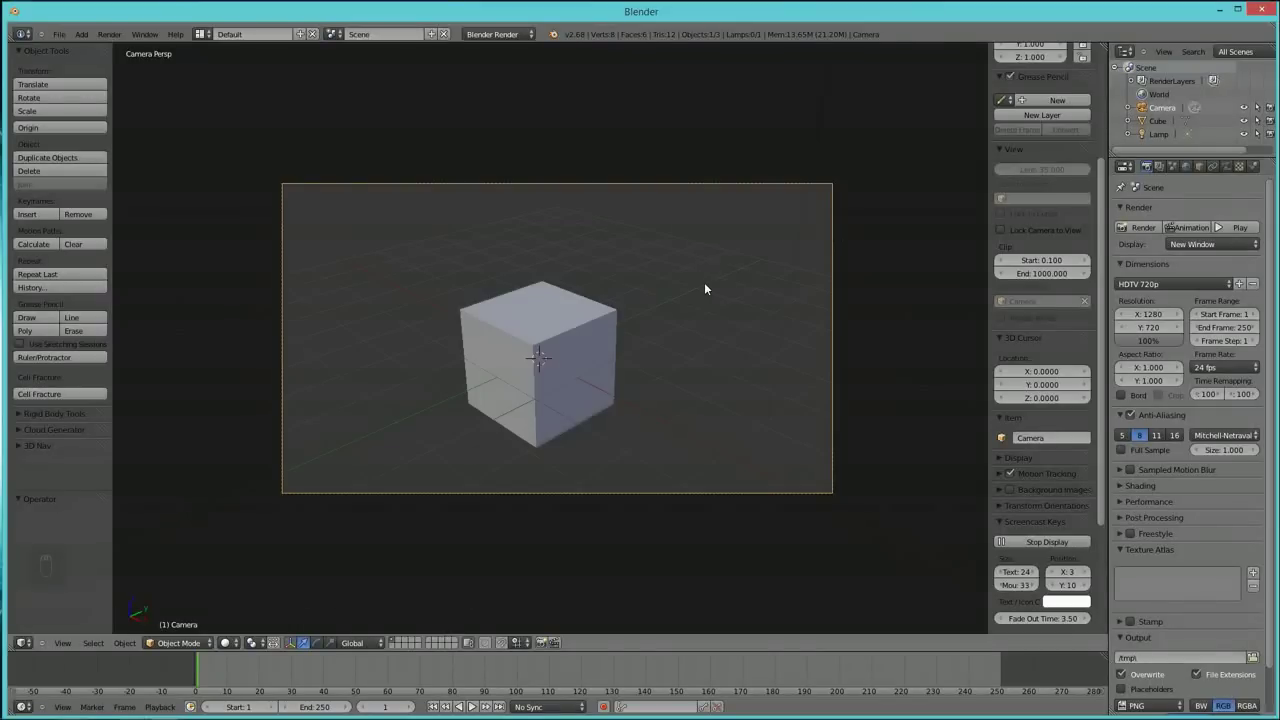
# Step: From the front view, add a plane at the cube's base
pyautogui.press('KP_0')
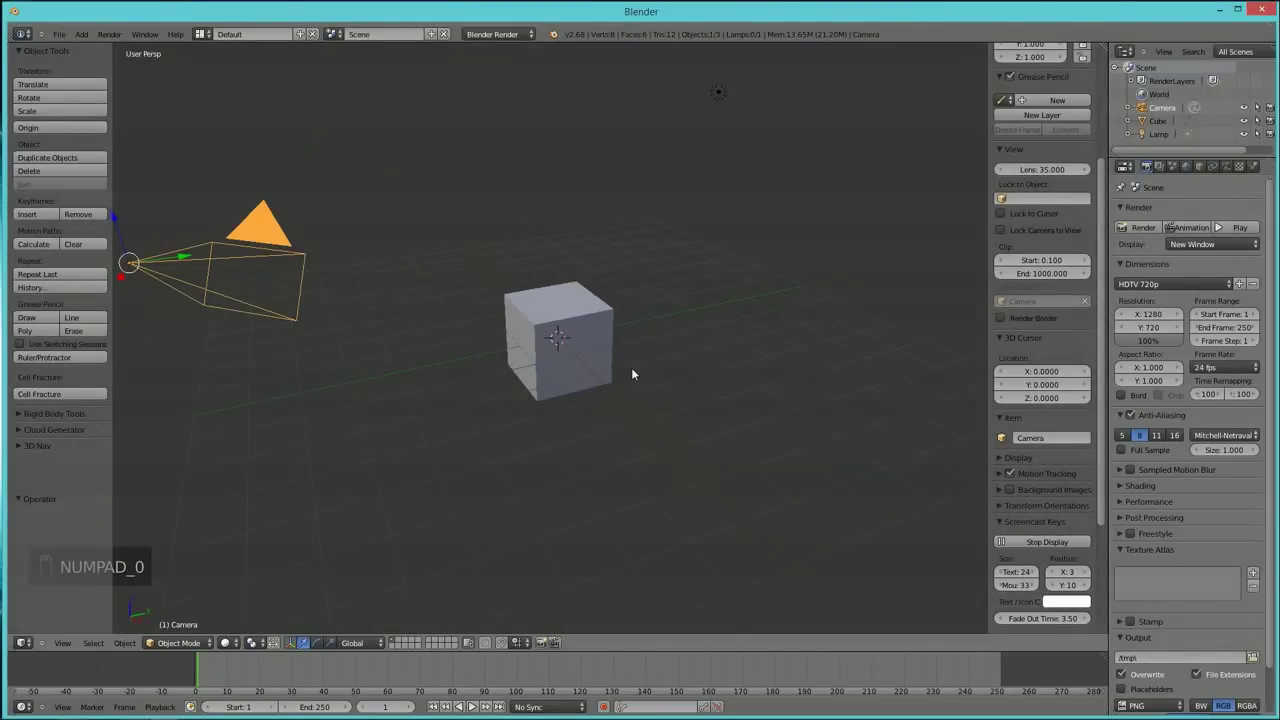
pyautogui.press('KP_1')
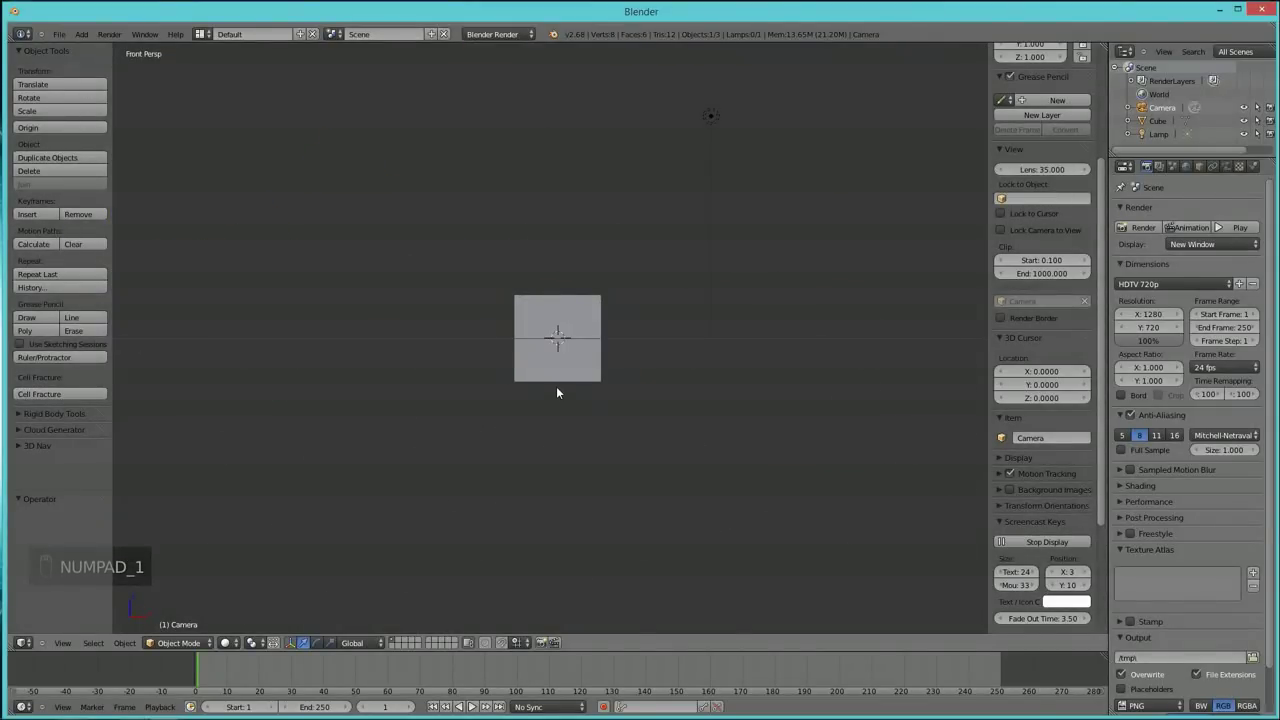
pyautogui.click(556, 384)
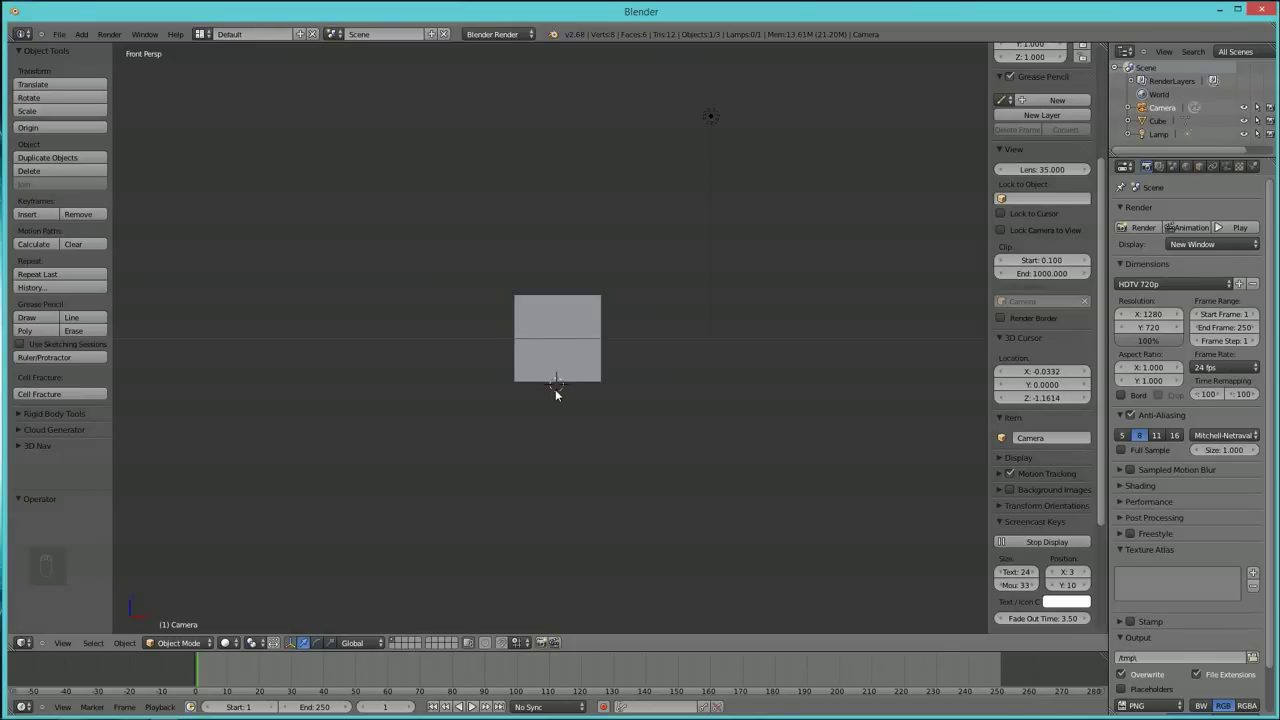
pyautogui.hotkey('shift', 'a')
pyautogui.moveTo(555, 389)
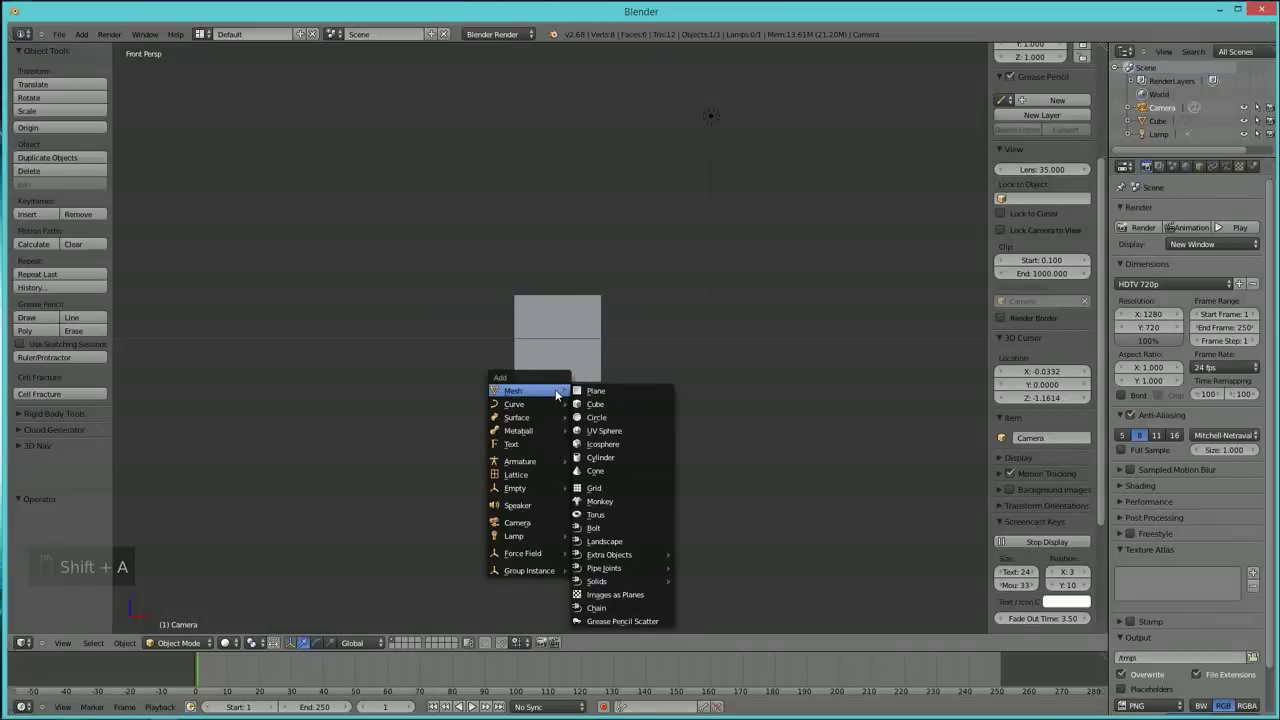
pyautogui.click(596, 390)
# Step: Enlarge the plane into a floor about 16.3 units across and lower it beneath the cube
pyautogui.moveTo(595, 393); pyautogui.dragTo(673, 453, button='middle')
pyautogui.press('s')
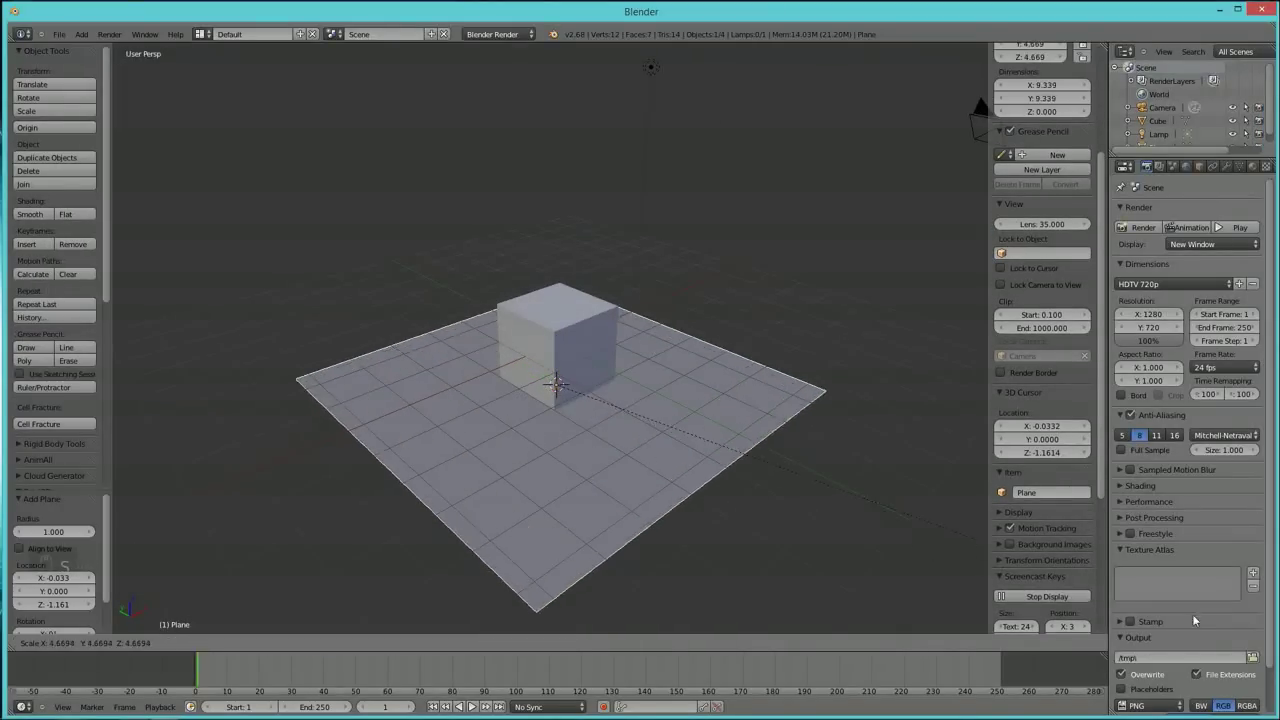
pyautogui.click(686, 487)
pyautogui.press('s')
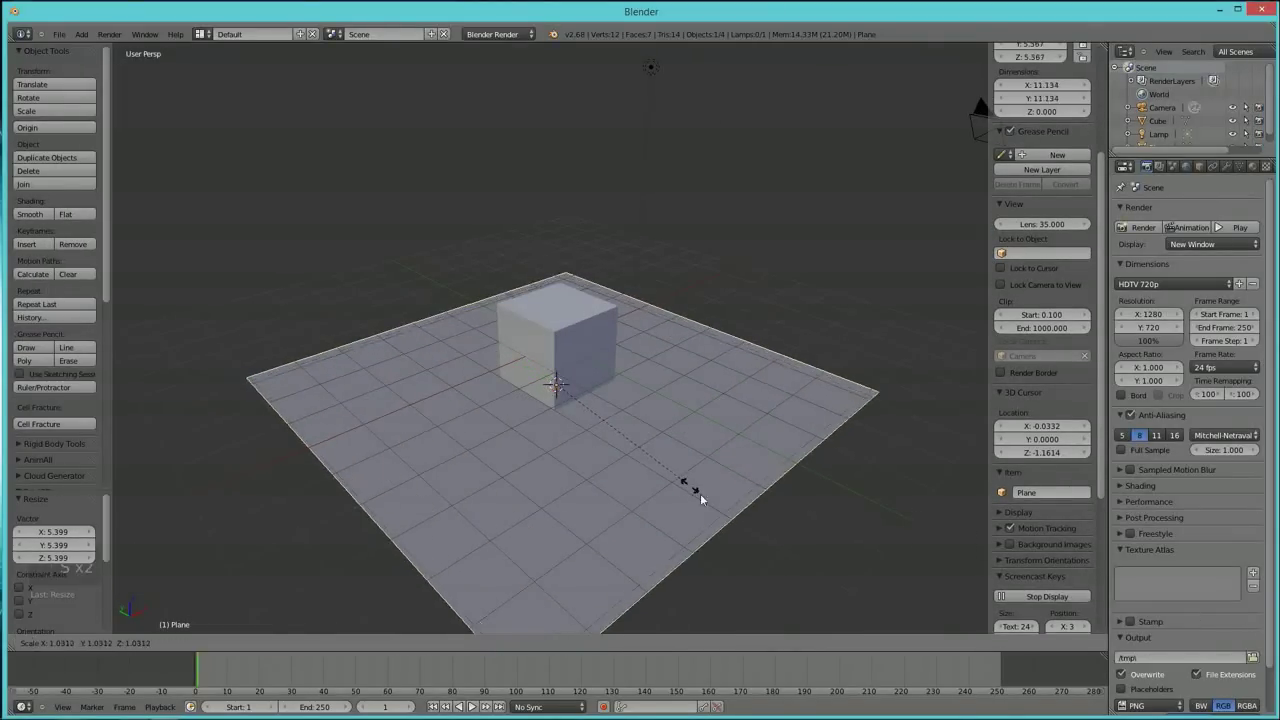
pyautogui.click(755, 518)
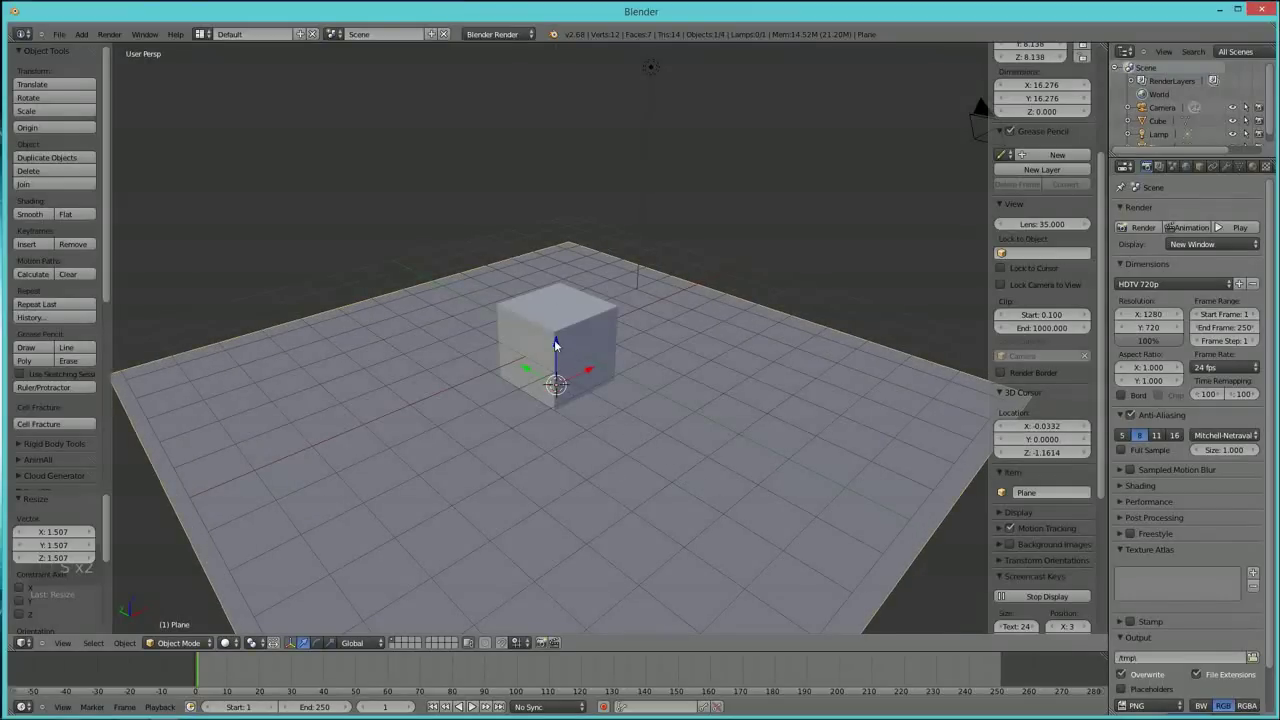
pyautogui.moveTo(554, 339); pyautogui.dragTo(568, 366)
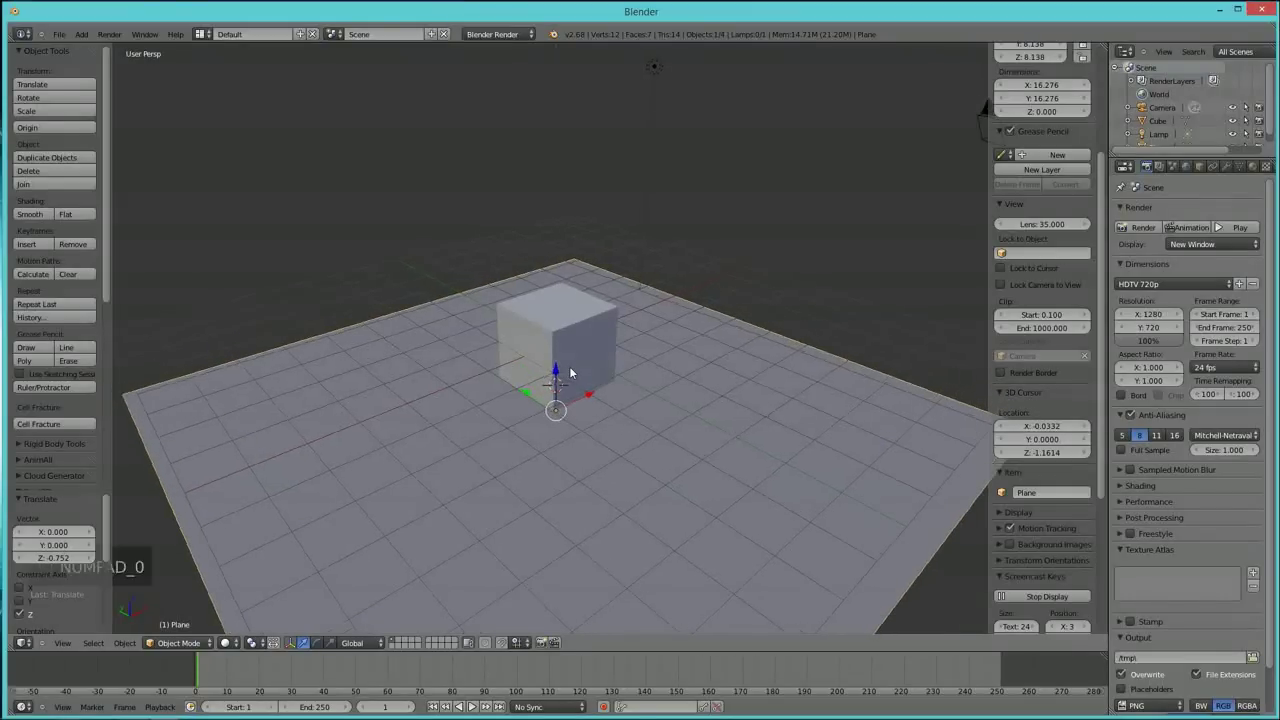
pyautogui.press('KP_0')
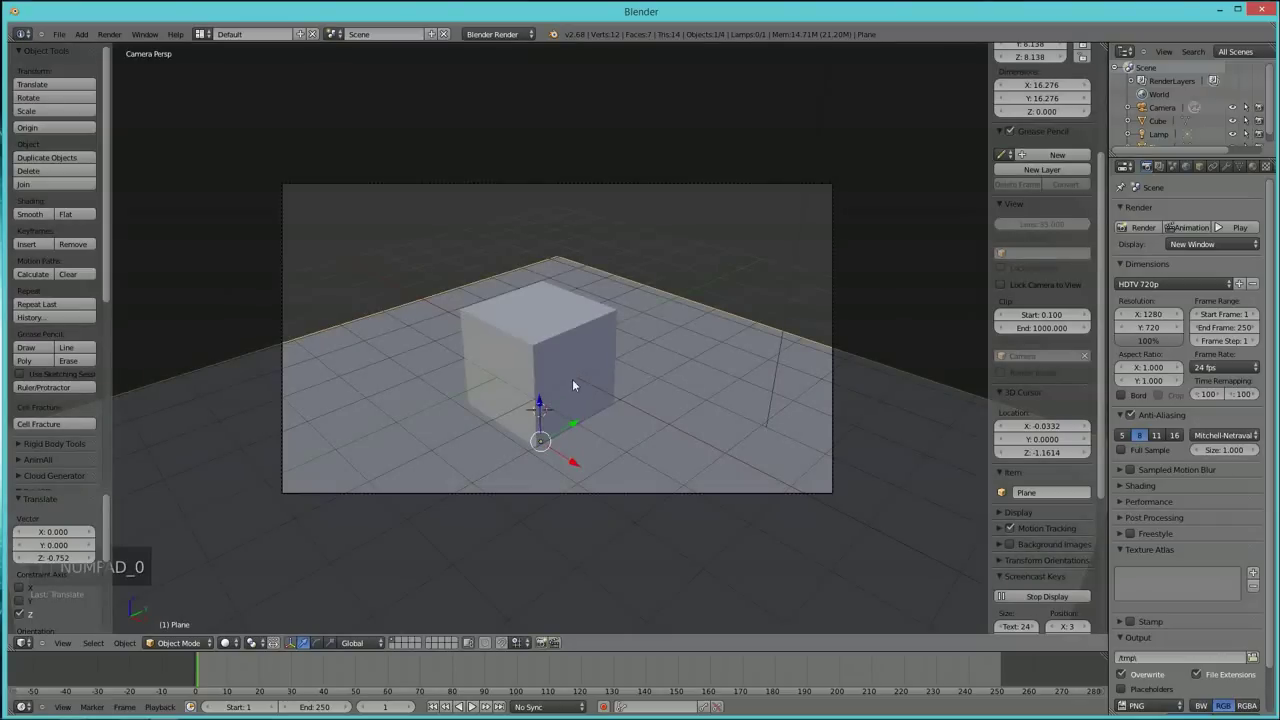
pyautogui.click(110, 35)
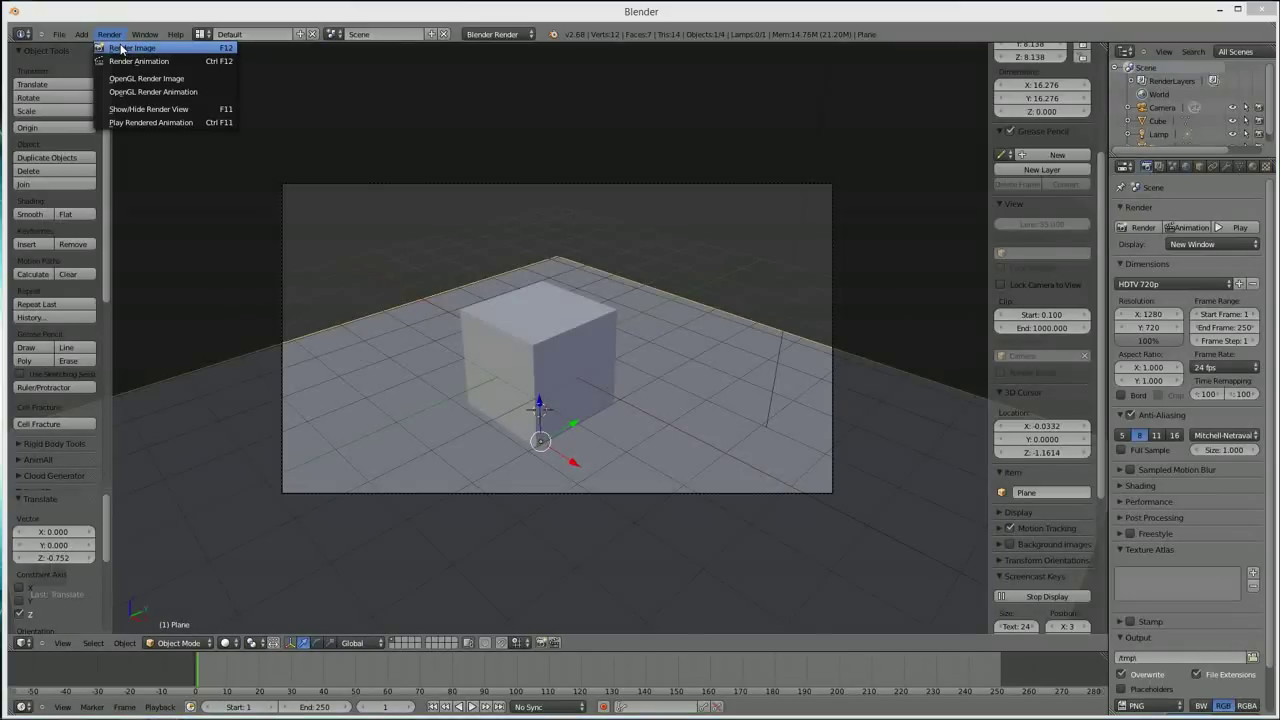
pyautogui.click(121, 48)
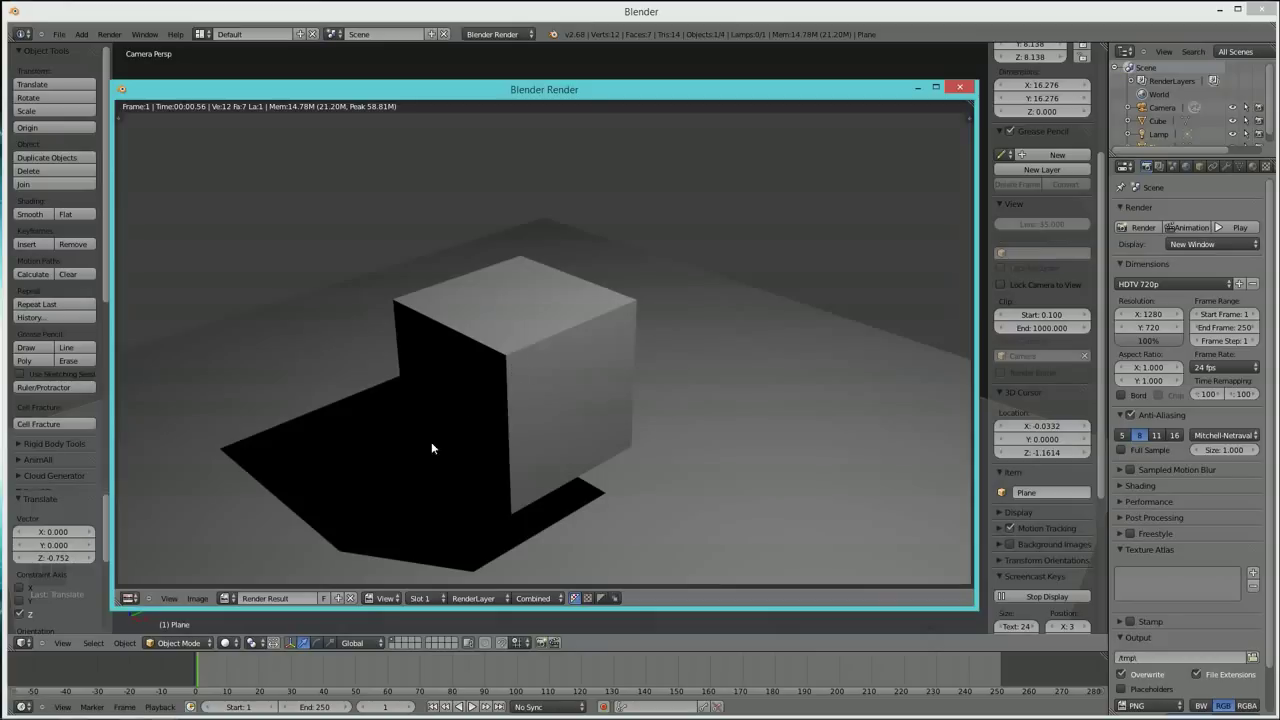
pyautogui.scroll(-1, 484, 470)
pyautogui.scroll(1, 484, 470)
pyautogui.click(960, 88)
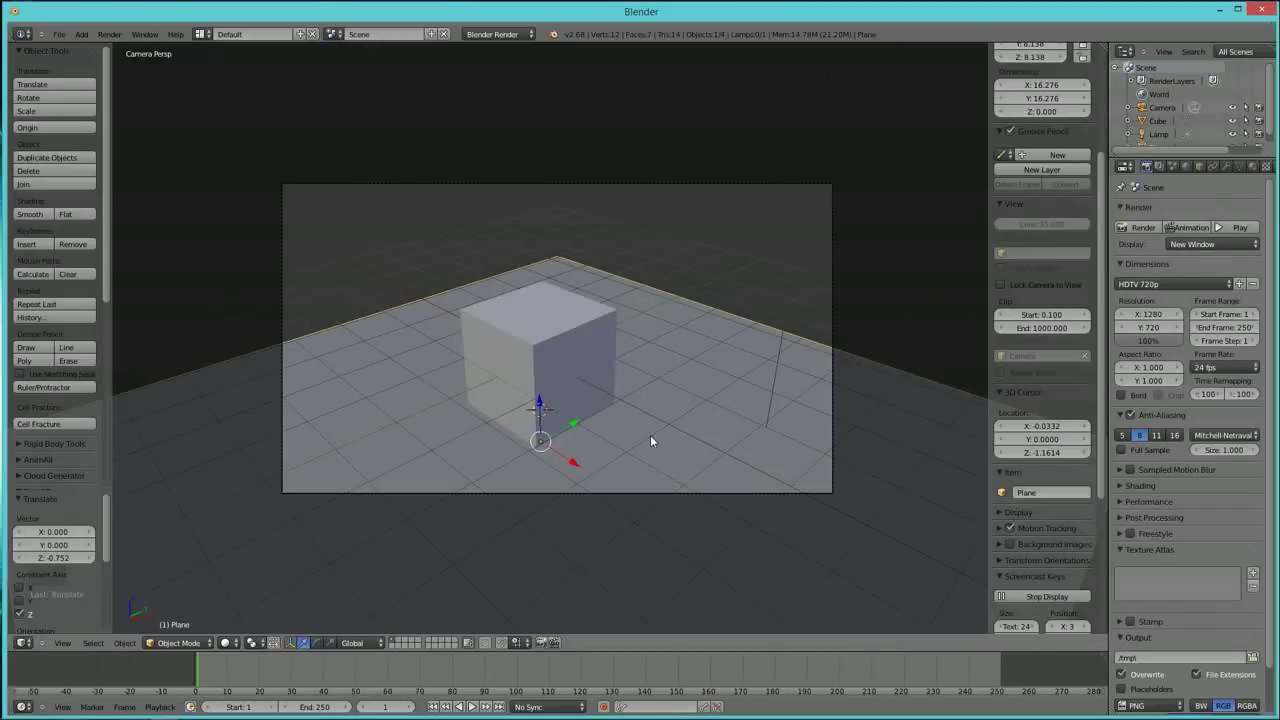
pyautogui.press('KP_0')
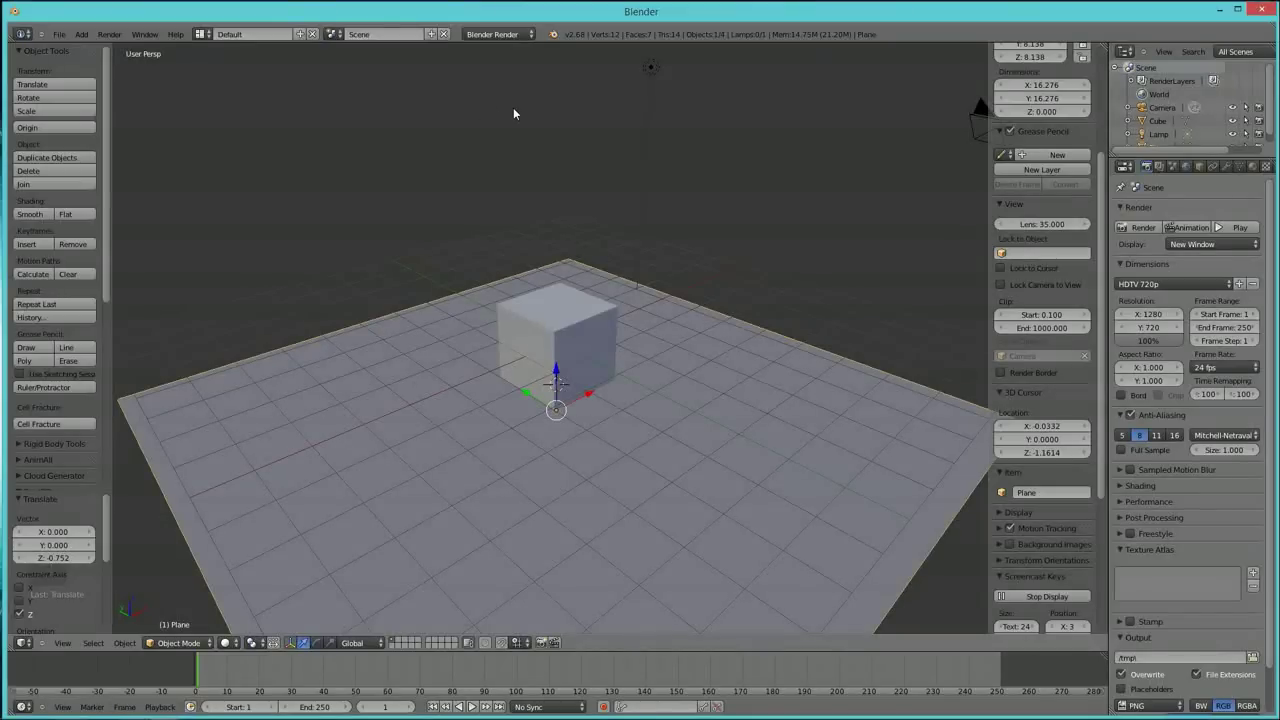
# Step: Switch the render engine to Cycles with GPU Compute as the render device
pyautogui.click(530, 36)
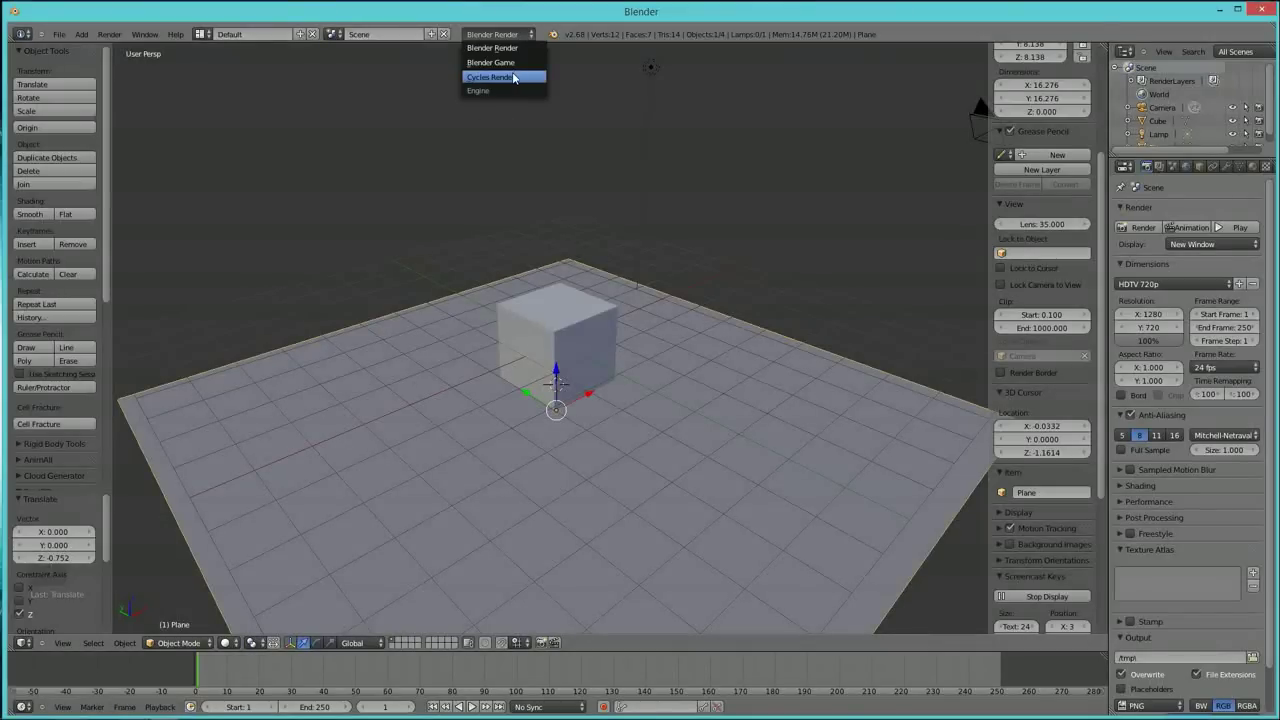
pyautogui.click(513, 77)
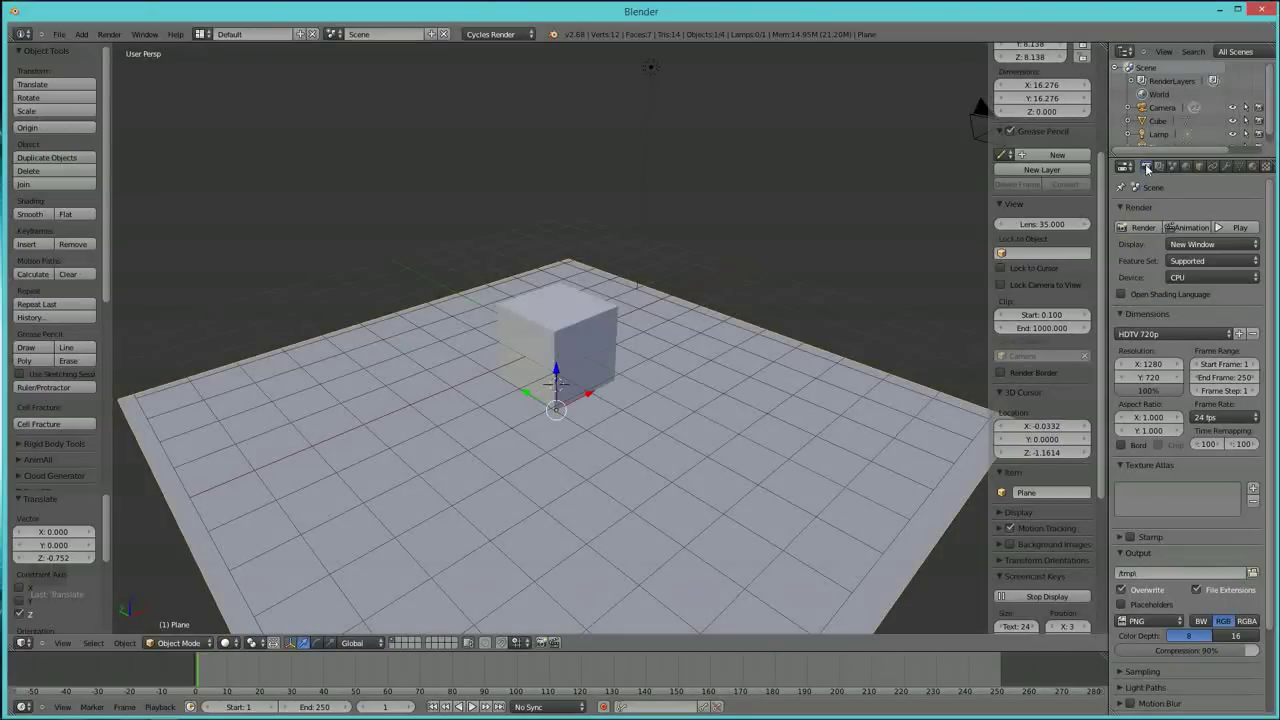
pyautogui.click(1204, 277)
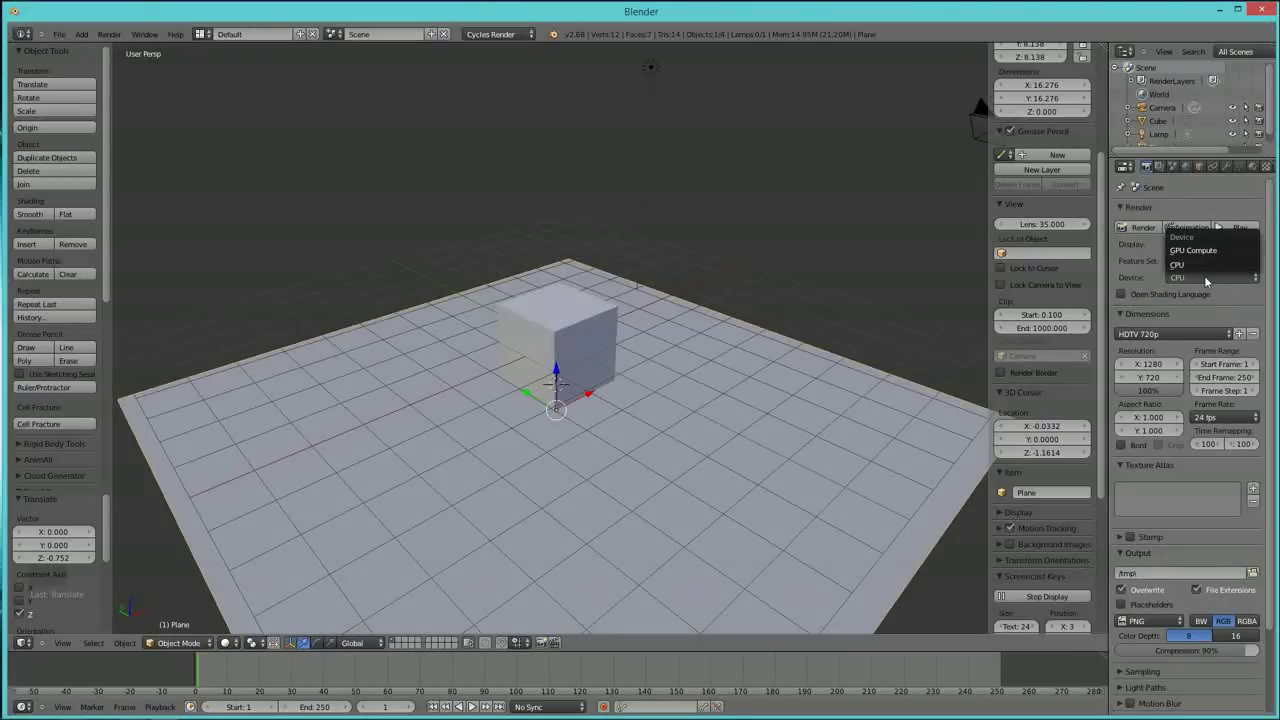
pyautogui.click(1194, 250)
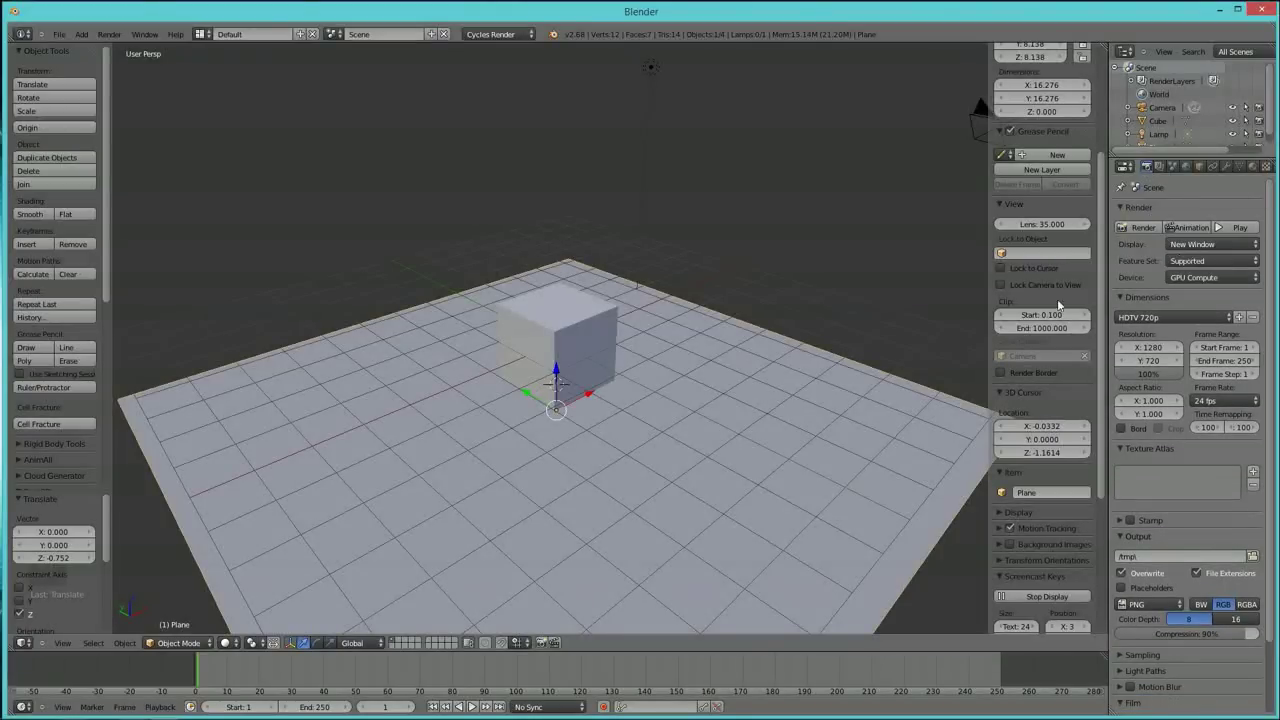
# Step: Place the 3D cursor high above the cube from a low side-on view
pyautogui.scroll(-3, 724, 327)
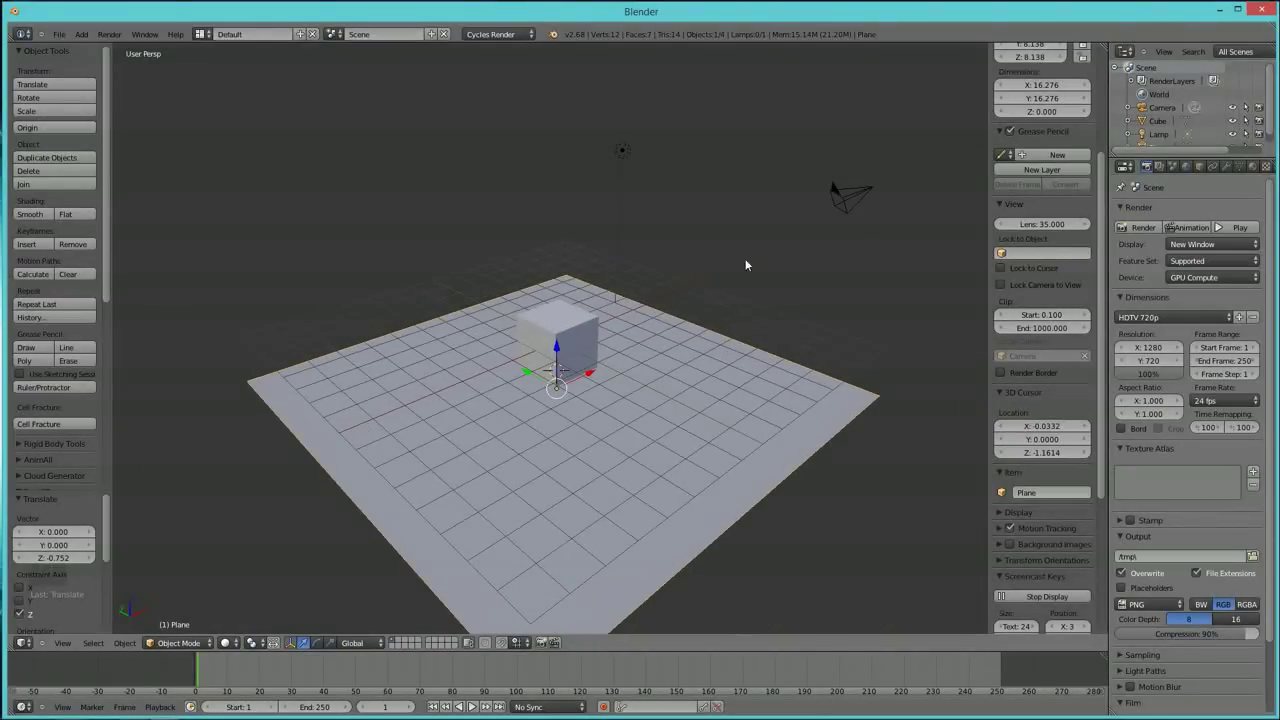
pyautogui.moveTo(751, 337); pyautogui.dragTo(752, 290, button='middle')
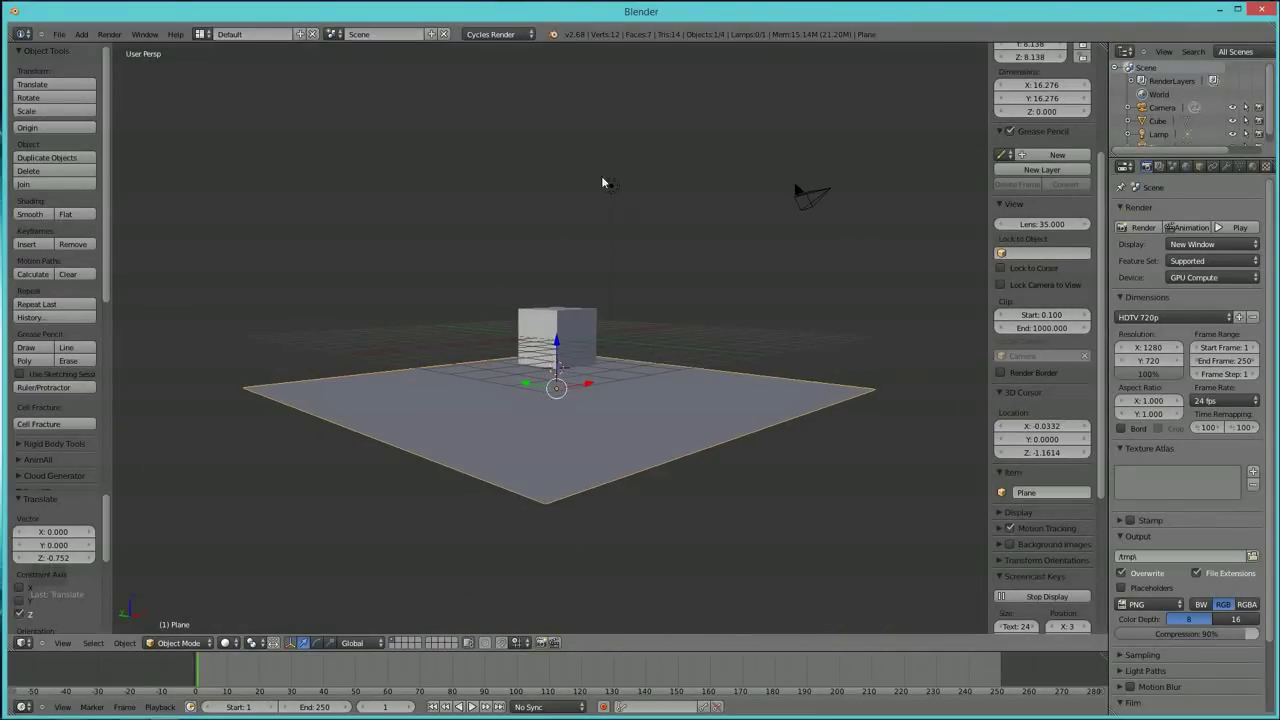
pyautogui.click(546, 131)
# Step: Add a second plane above the cube and scale it by 7.314 to about 14.6 units across
pyautogui.hotkey('shift', 'a')
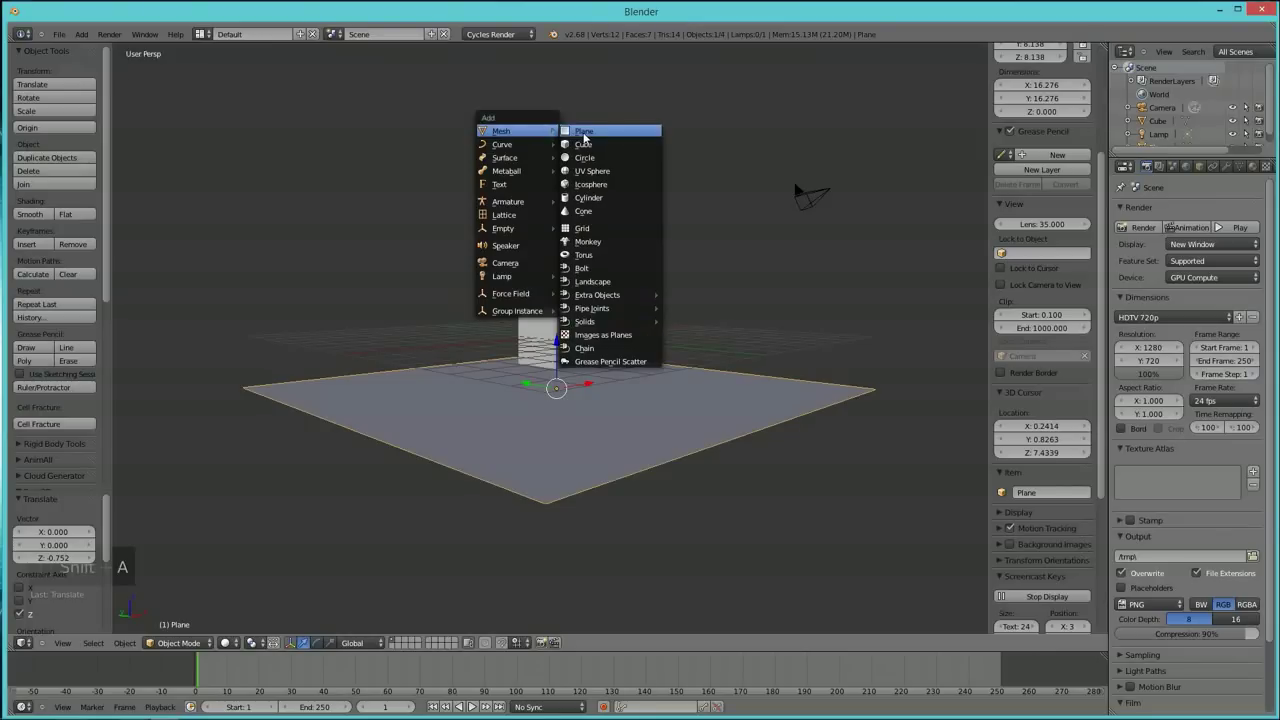
pyautogui.click(585, 135)
pyautogui.press('s')
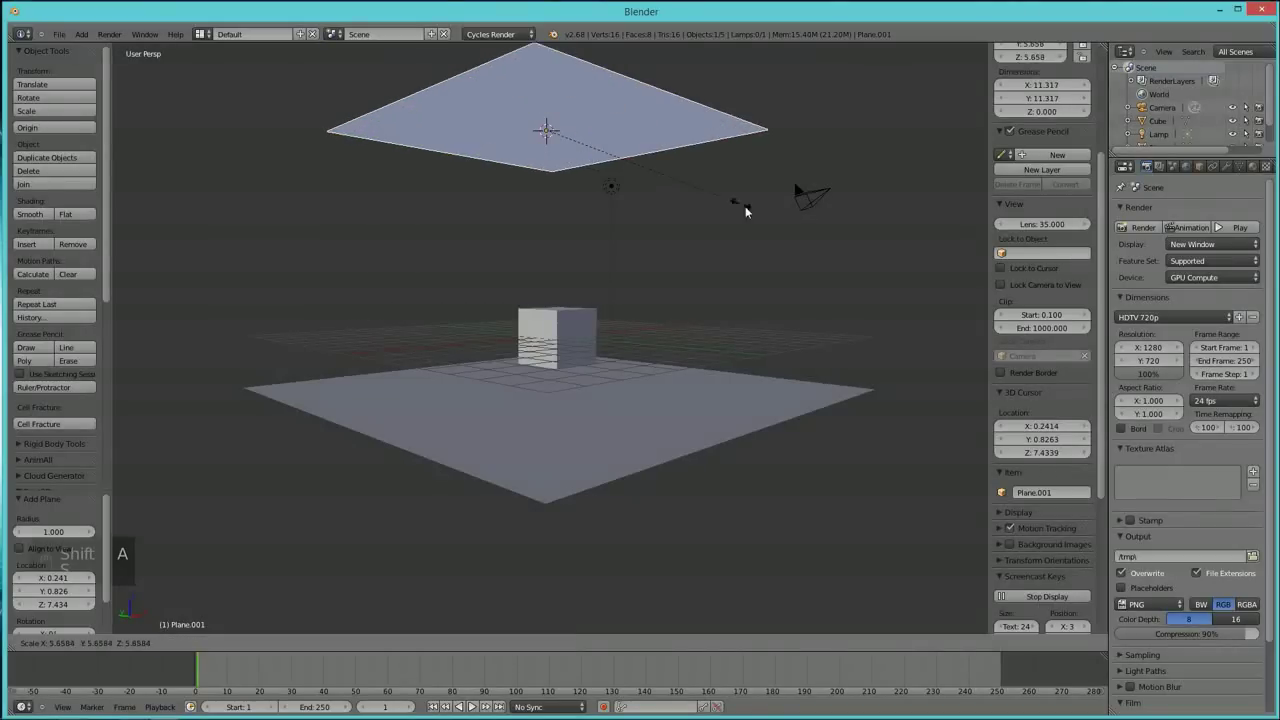
pyautogui.click(795, 232)
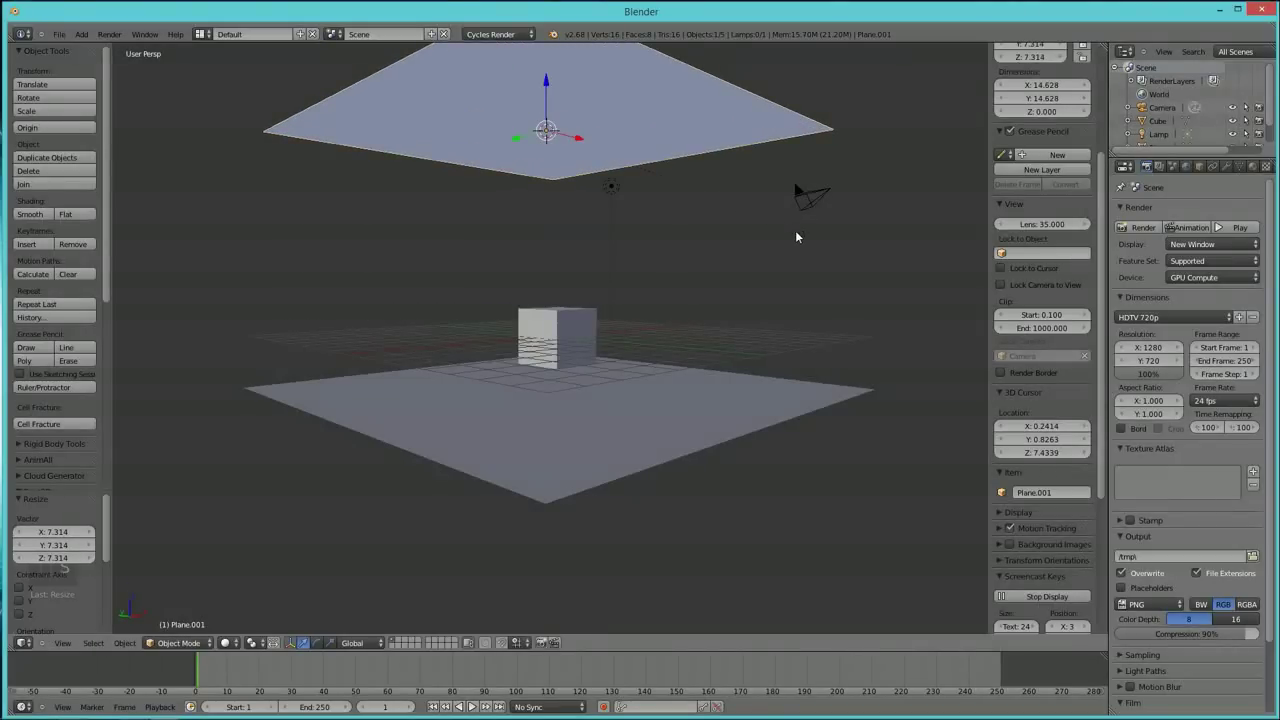
# Step: Give Plane.001 a new material, Material.001, using an Emission surface shader
pyautogui.click(1253, 167)
pyautogui.click(1180, 254)
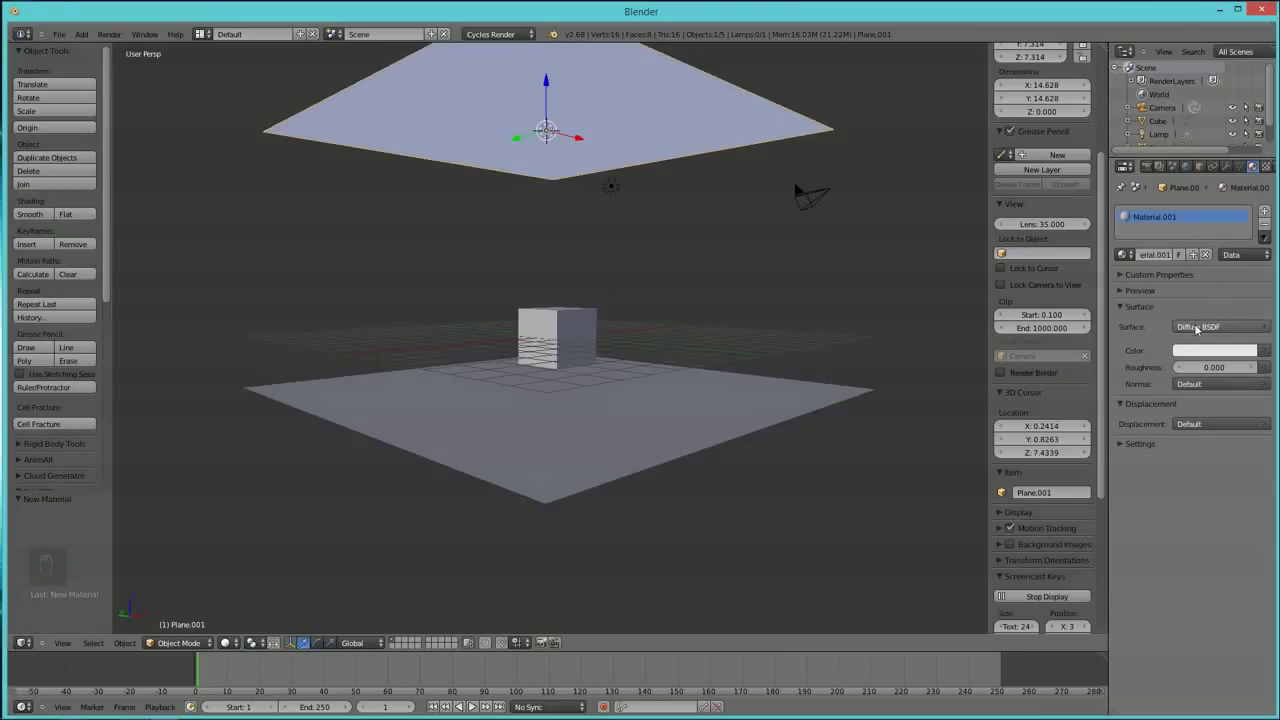
pyautogui.click(1198, 328)
pyautogui.click(1085, 428)
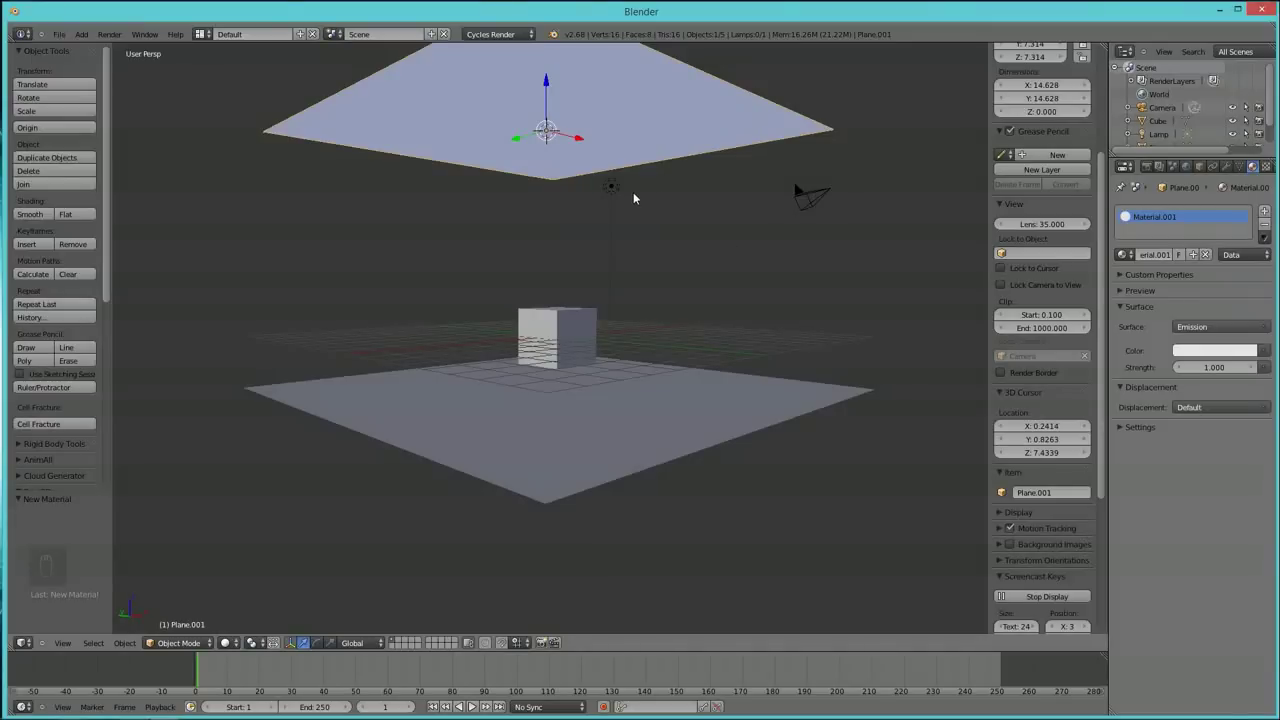
# Step: Render a Cycles still from the camera showing the cube lit by the emitting plane
pyautogui.press('KP_0')
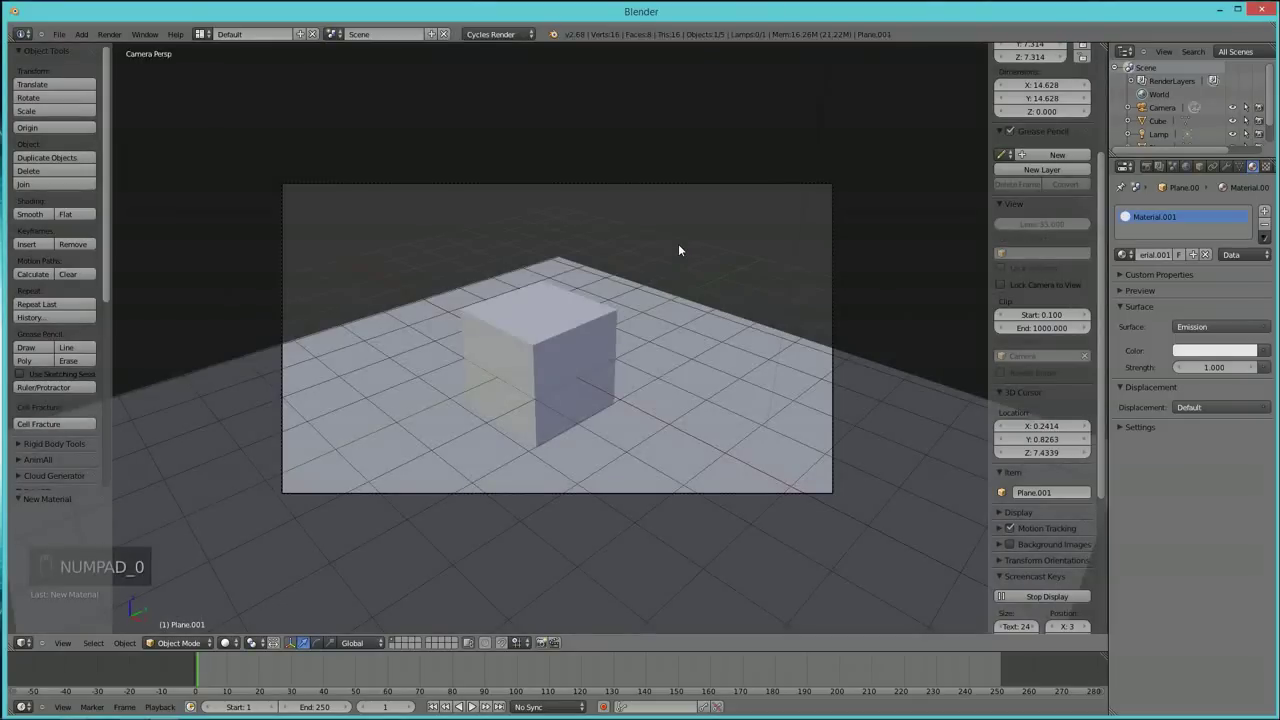
pyautogui.click(110, 34)
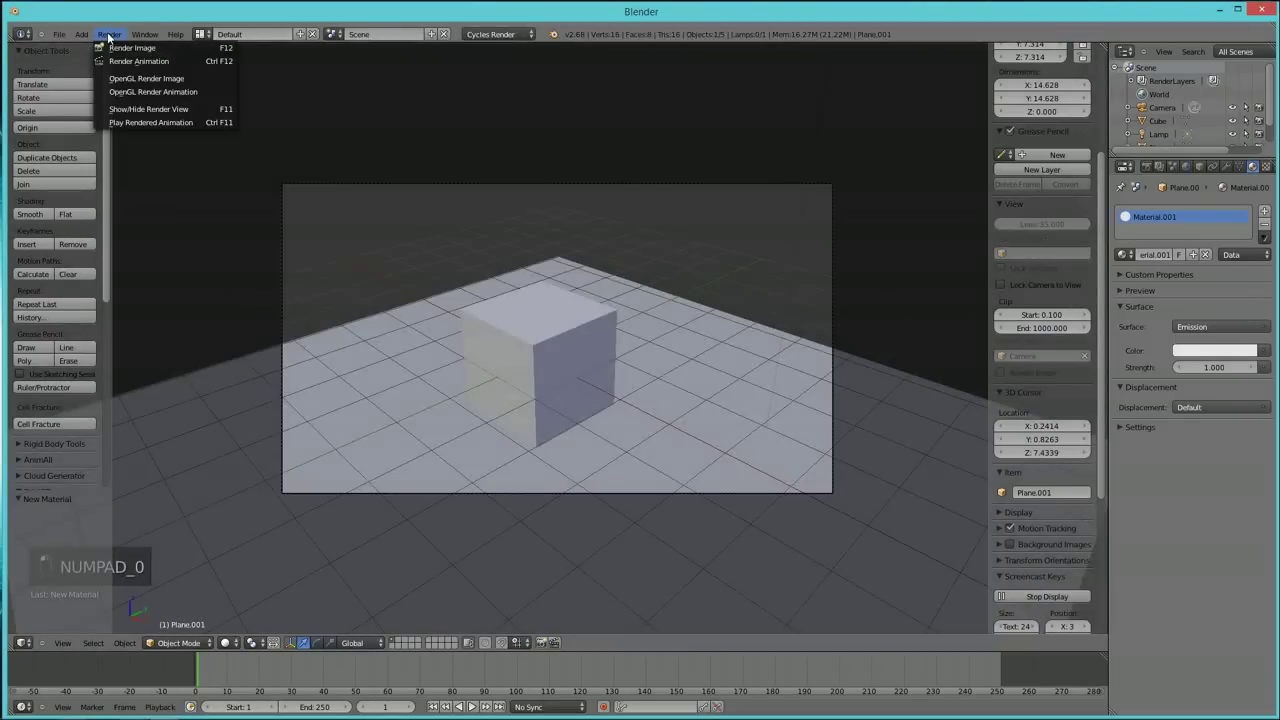
pyautogui.click(116, 50)
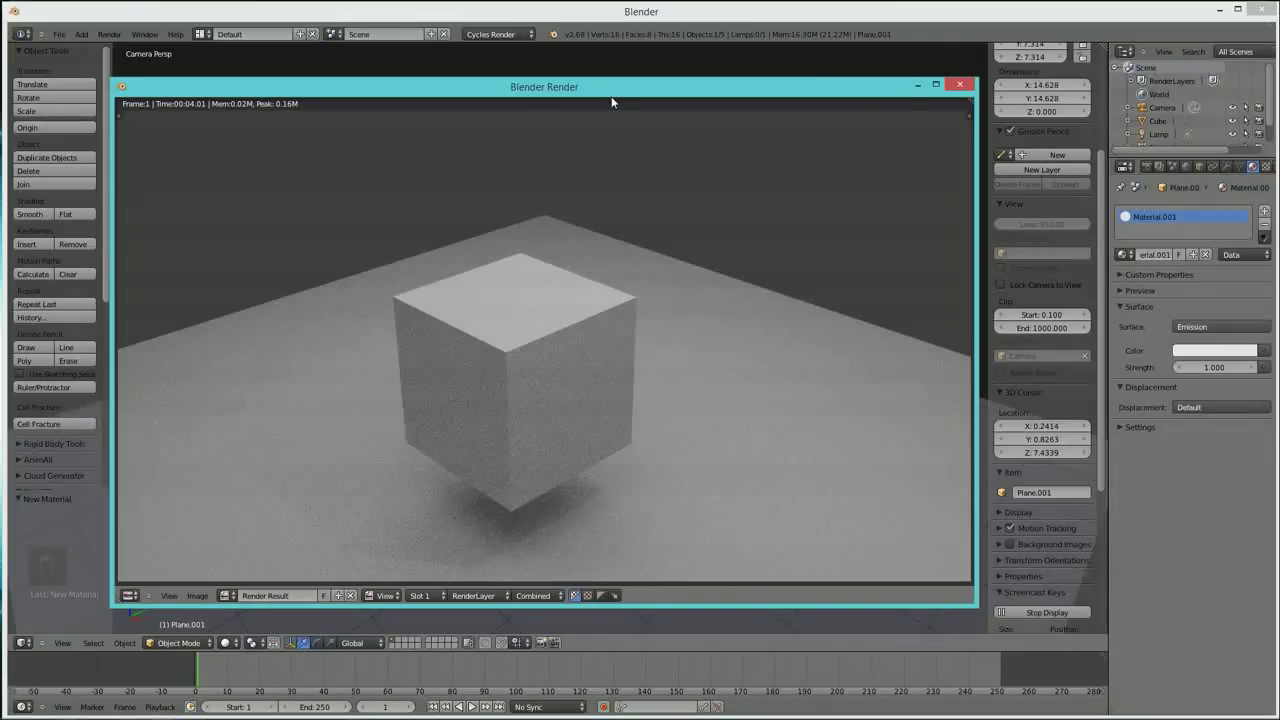
# Step: Raise the Cycles render samples from 10 to 200 in the Sampling settings
pyautogui.moveTo(610, 97); pyautogui.dragTo(0, 165)
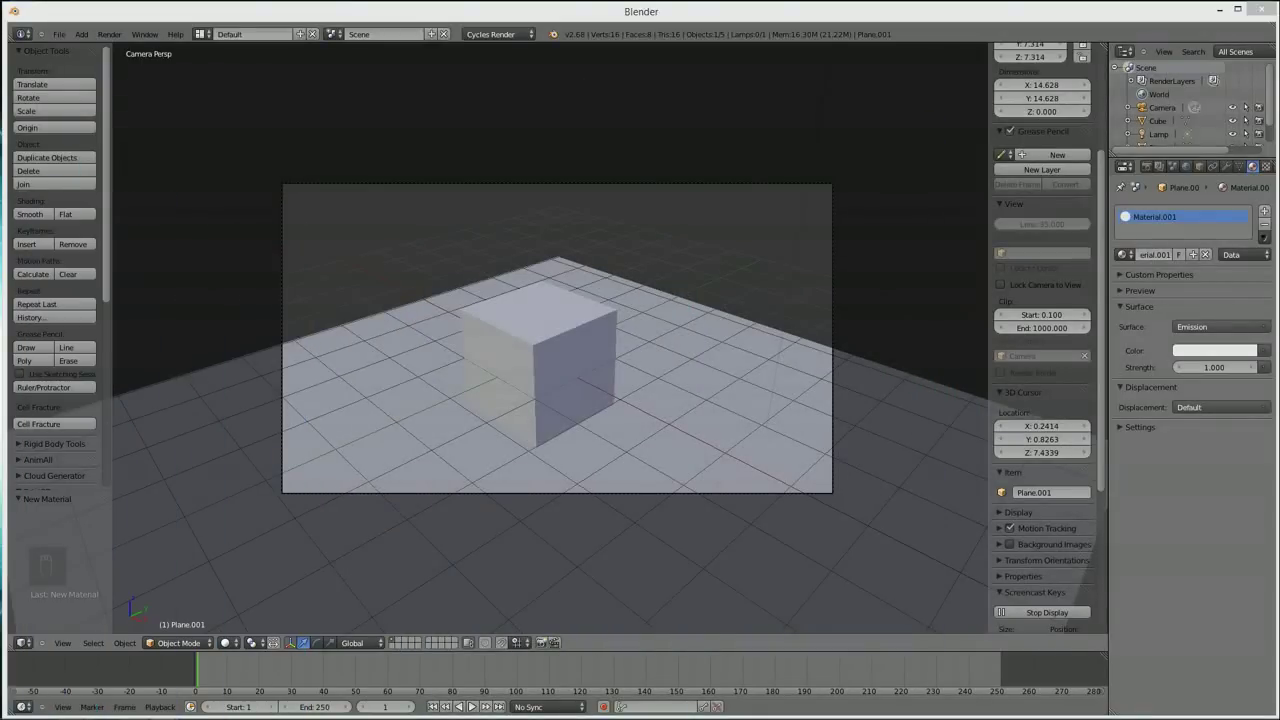
pyautogui.click(1147, 166)
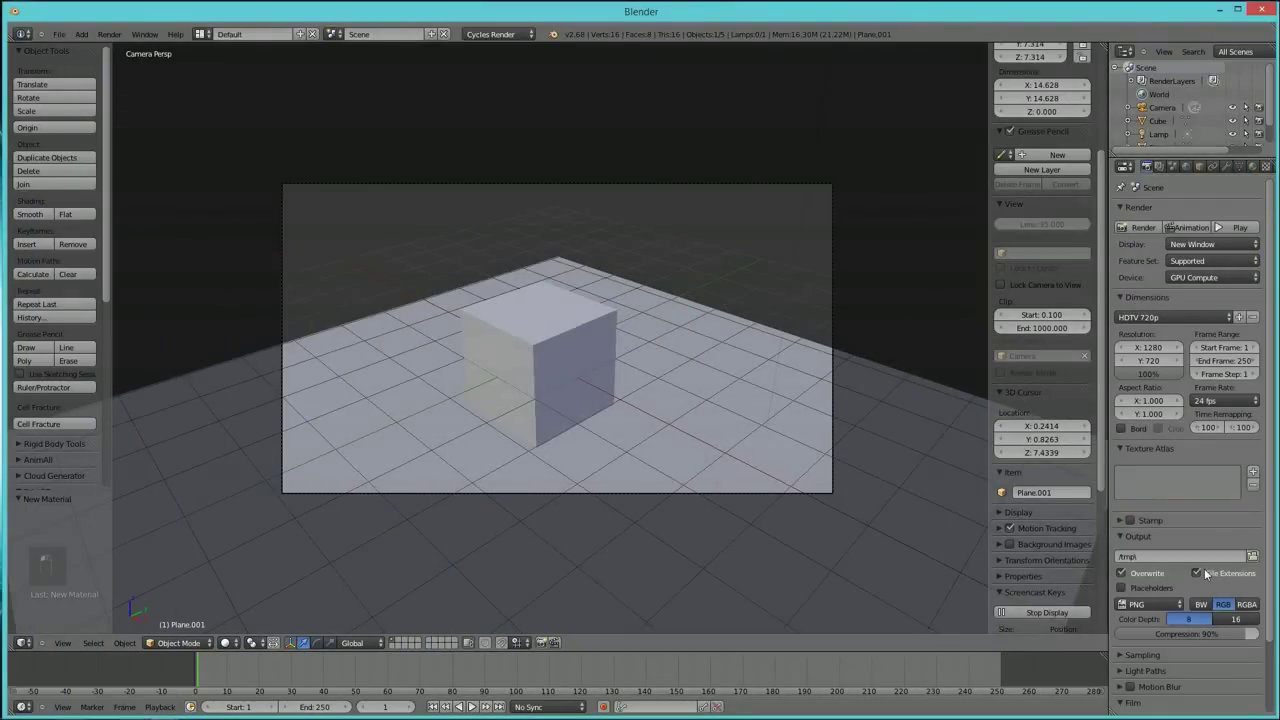
pyautogui.scroll(-3, 1272, 464)
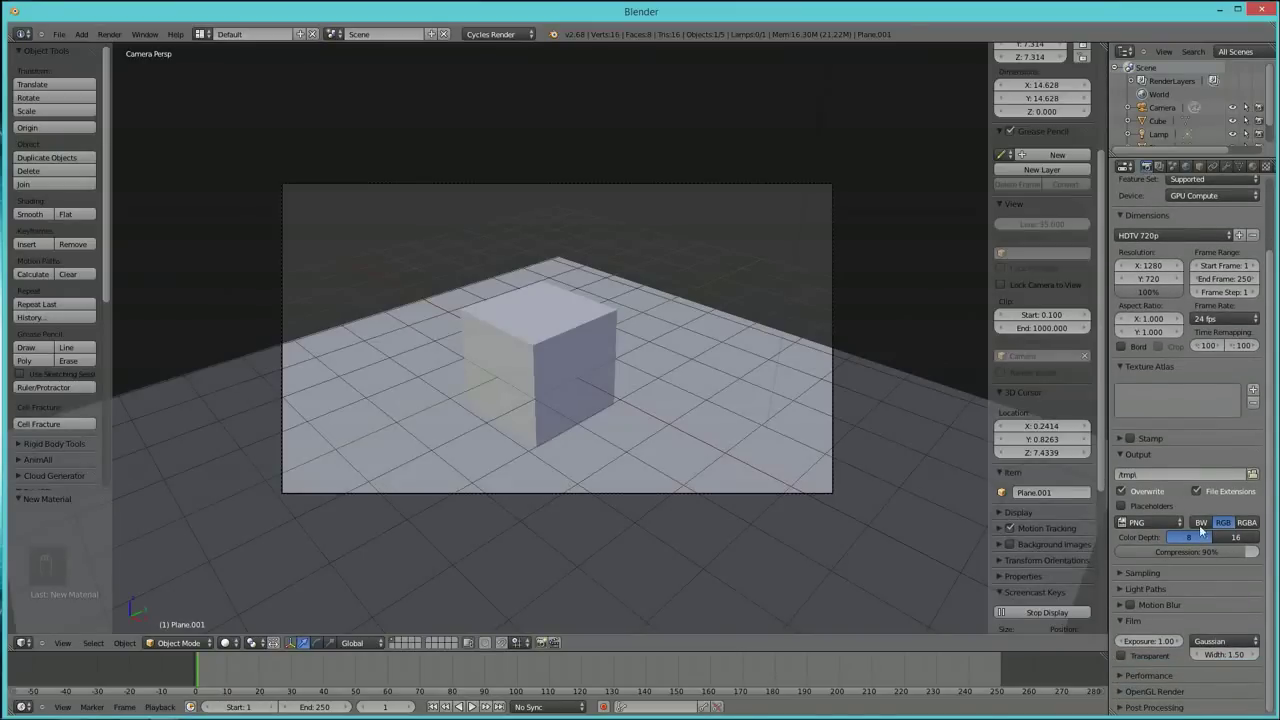
pyautogui.click(1121, 572)
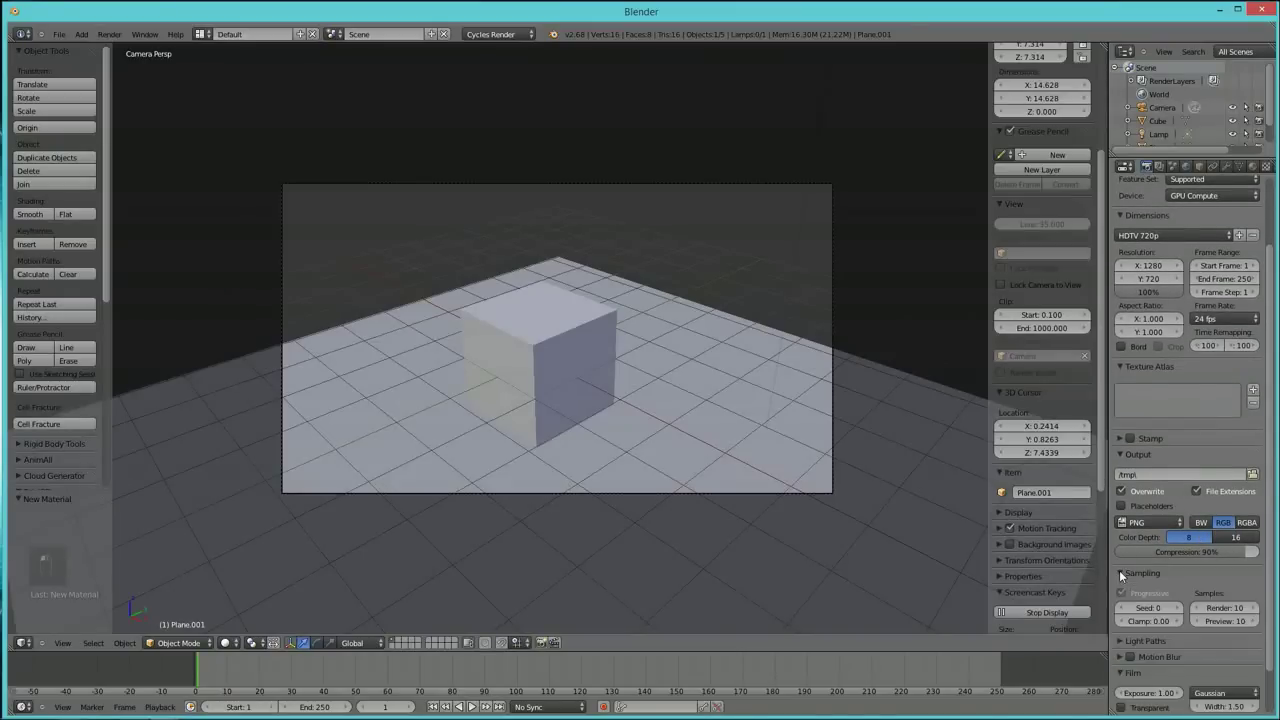
pyautogui.click(1225, 609)
pyautogui.write('200')
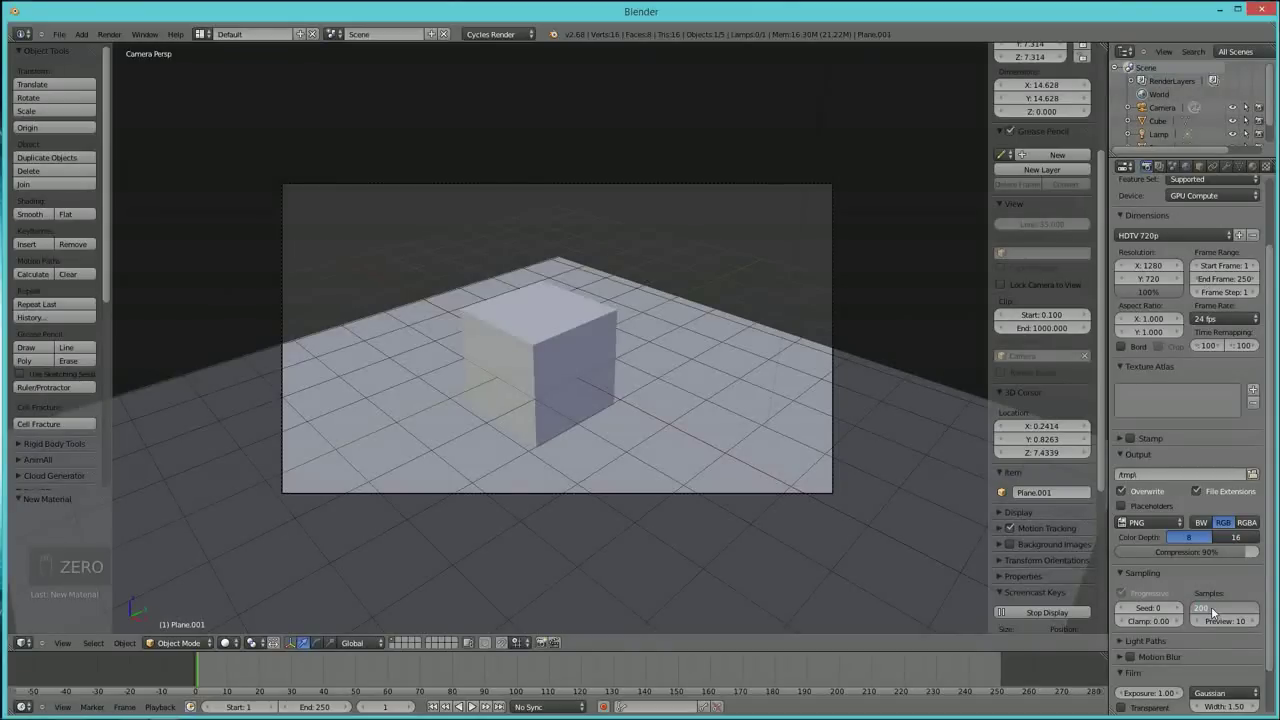
pyautogui.press('Return')
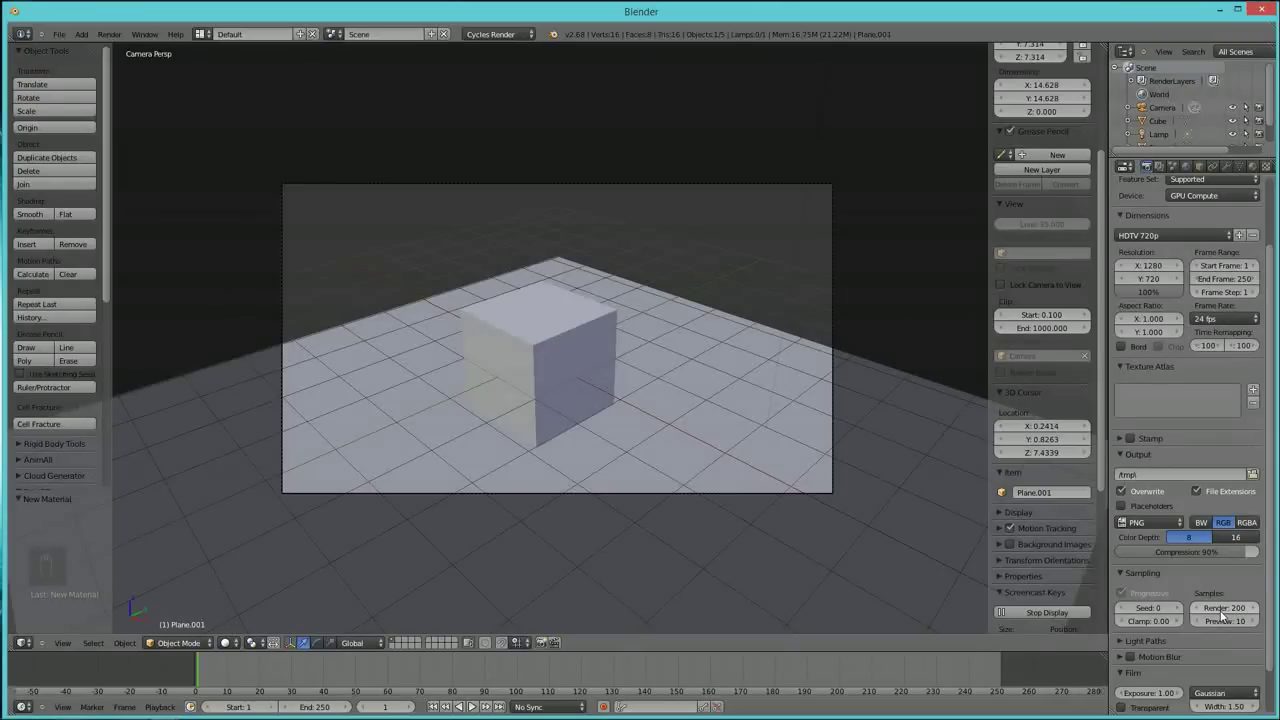
# Step: Re-render the camera view at 200 samples for a cleaner image, taking about 50 seconds
pyautogui.click(118, 35)
pyautogui.click(130, 48)
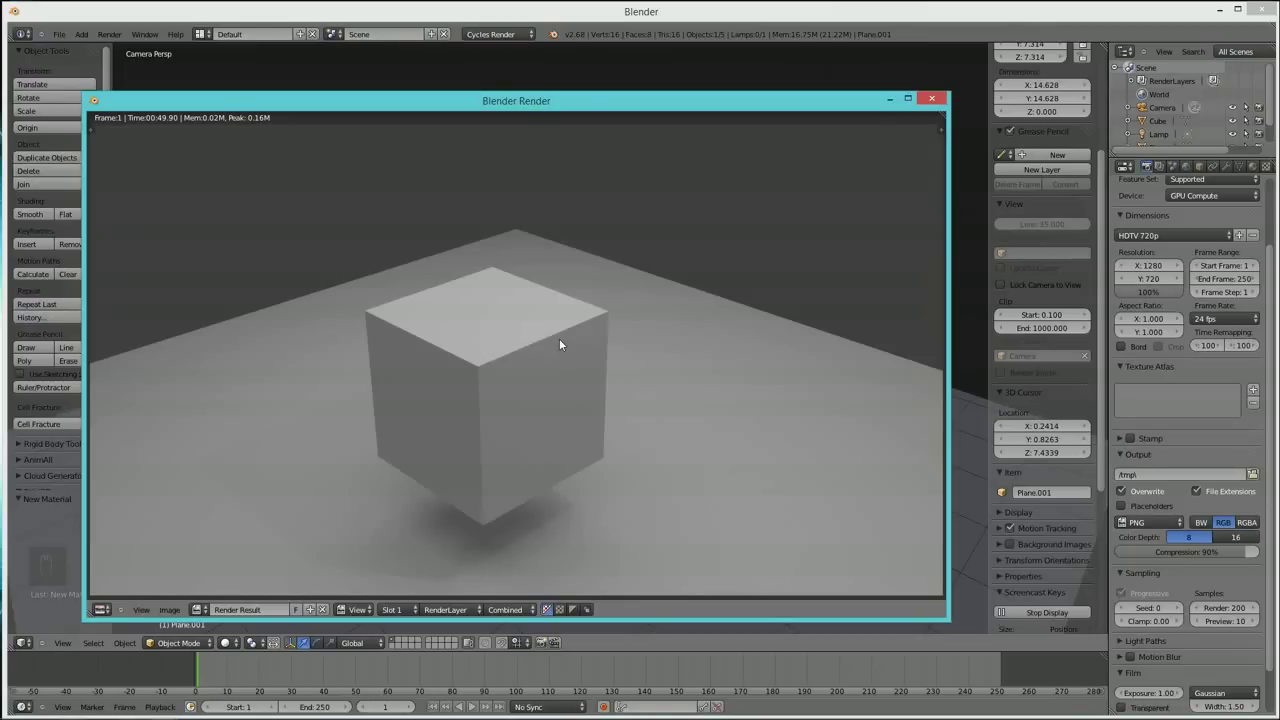
# Step: Close the render, split the viewport into two camera views, and hide the right view's panels
pyautogui.click(932, 98)
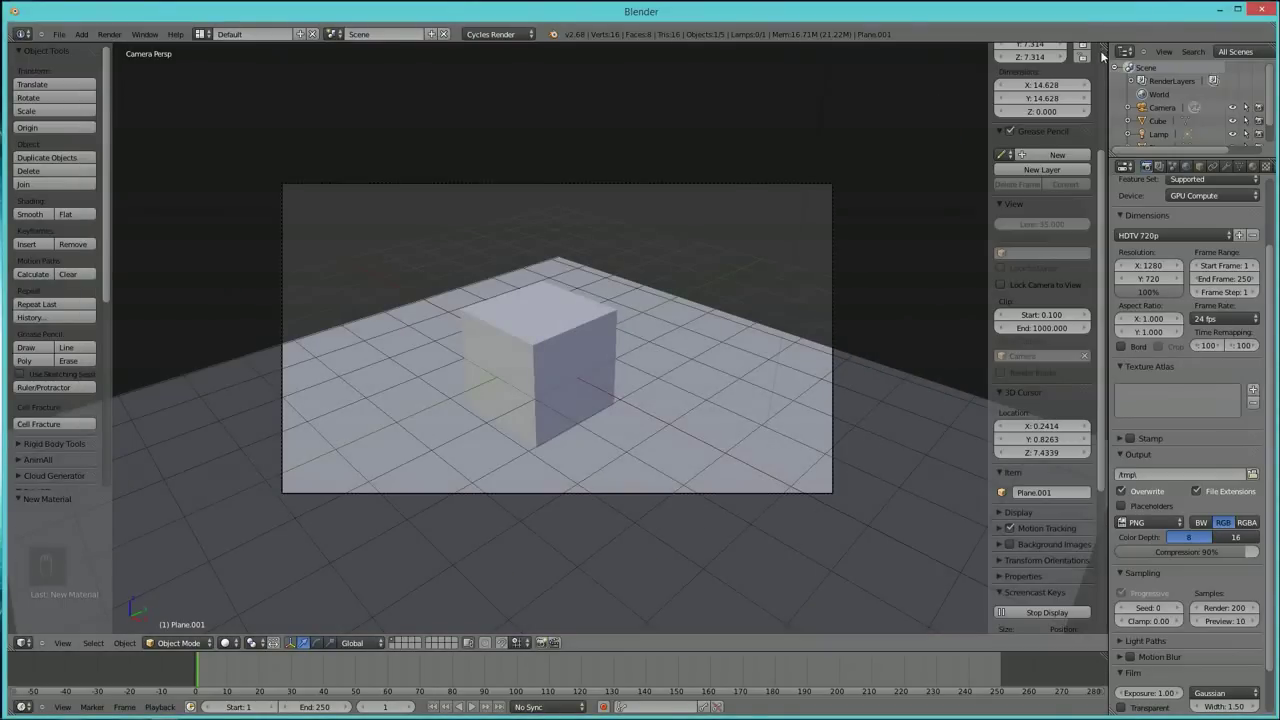
pyautogui.moveTo(1107, 47); pyautogui.dragTo(595, 132)
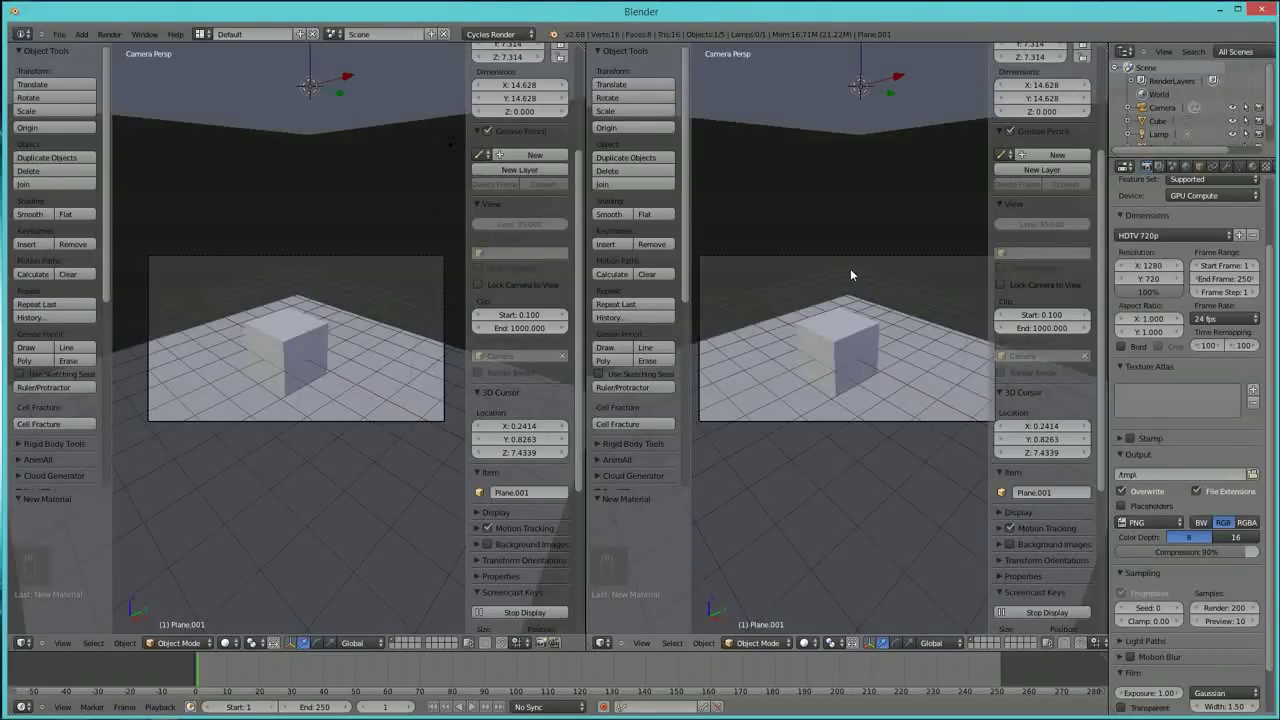
pyautogui.press('t')
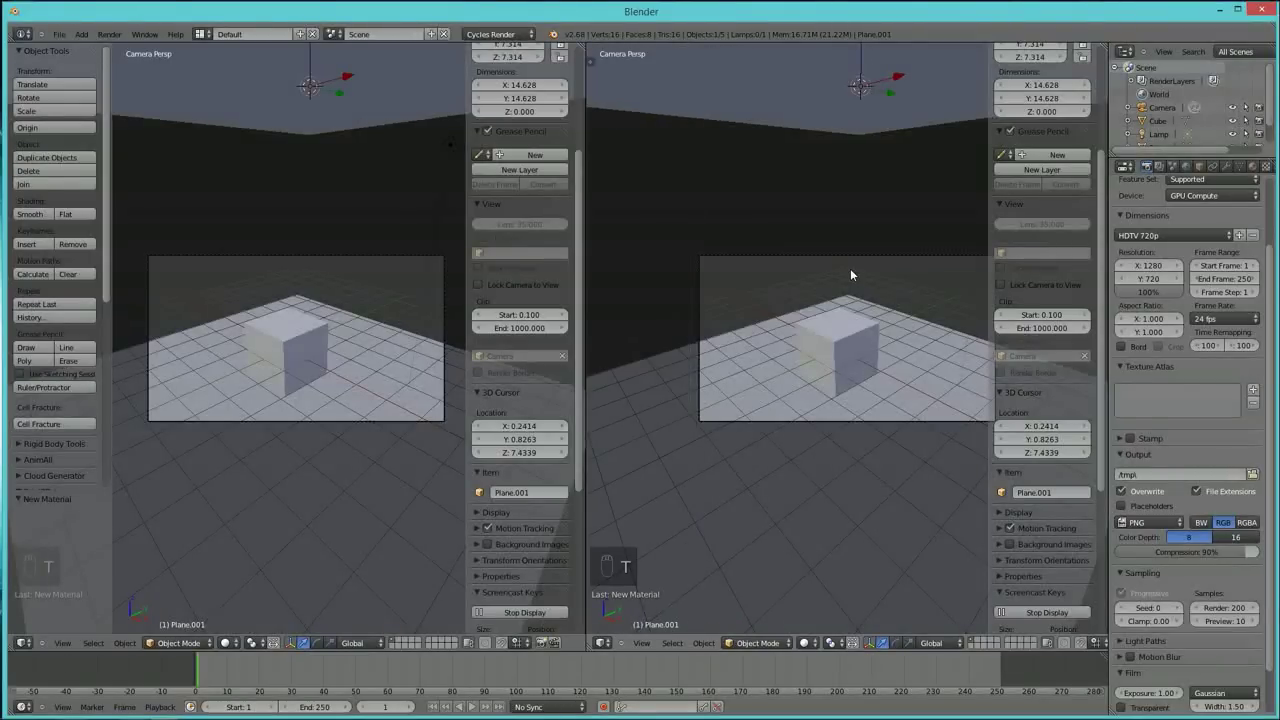
pyautogui.press('n')
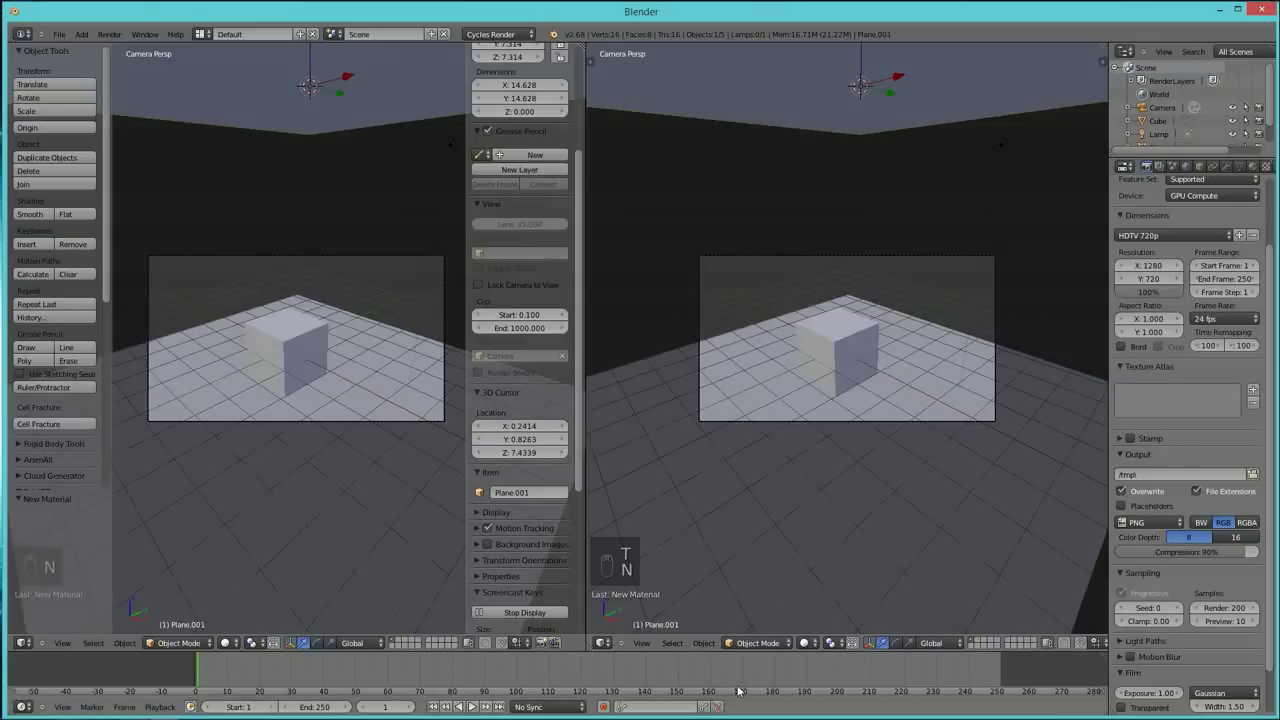
# Step: Set the right viewport's shading to Rendered for a live Cycles preview
pyautogui.click(814, 650)
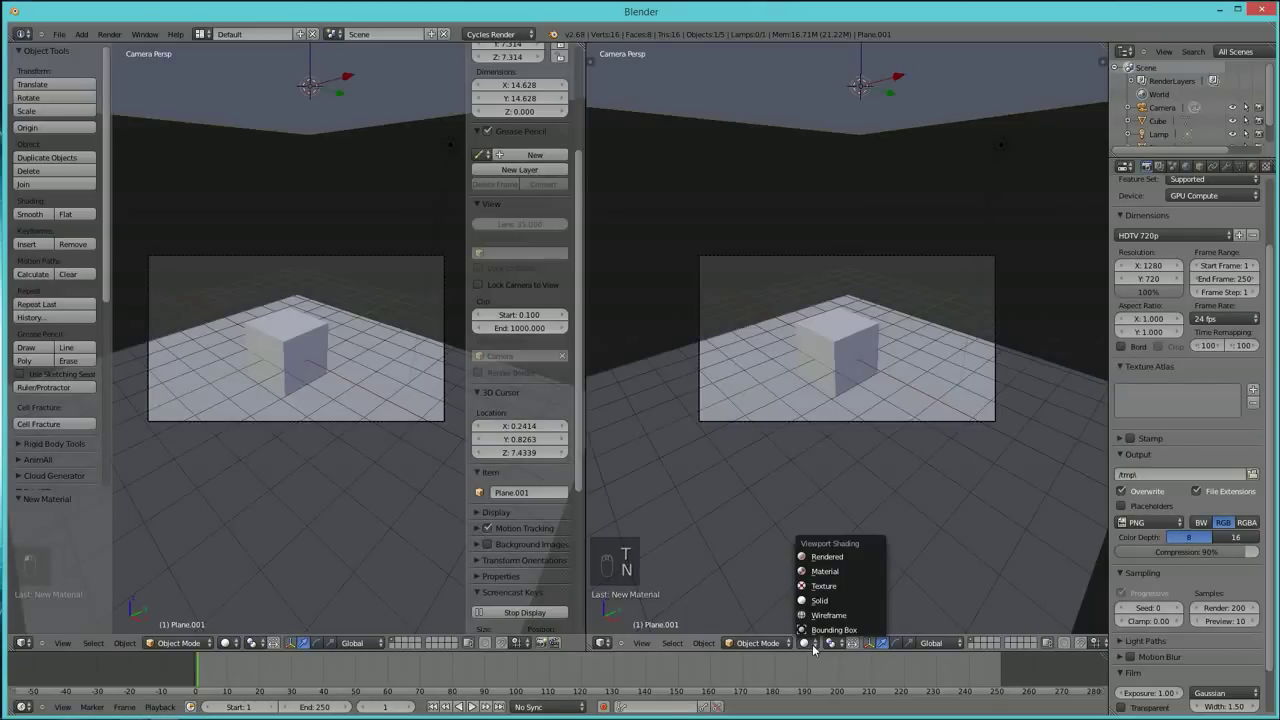
pyautogui.click(822, 558)
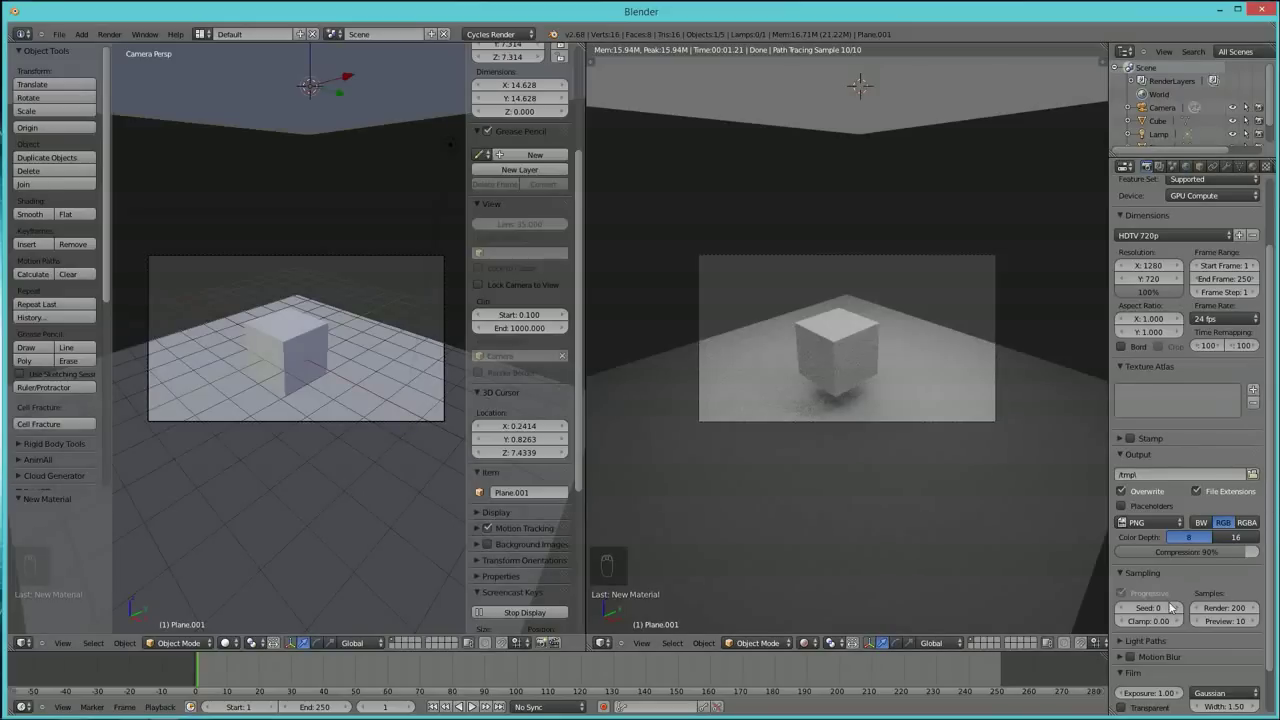
# Step: Set the Cycles preview samples to 200 so the viewport render refines fully
pyautogui.click(1237, 622)
pyautogui.write('200')
pyautogui.press('Return')
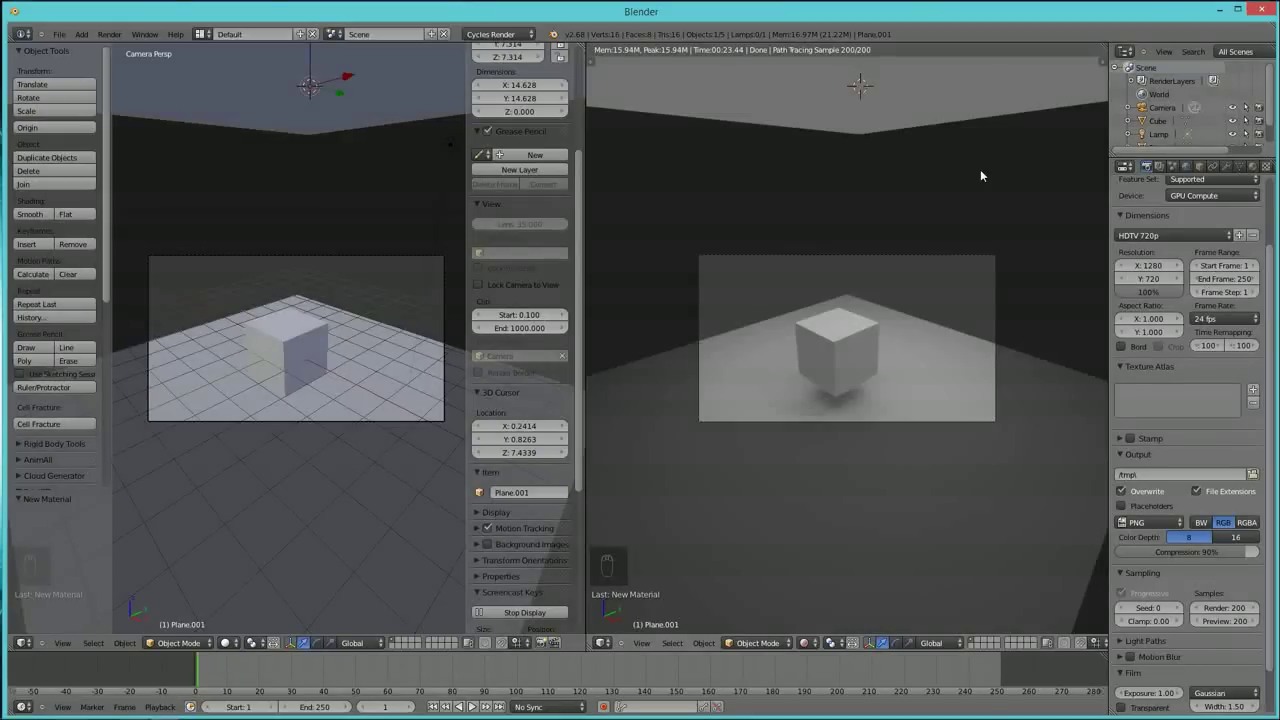
# Step: Zoom the right-hand rendered viewport in until the camera frame fills the pane
pyautogui.scroll(3, 934, 318)
pyautogui.scroll(2, 932, 318)
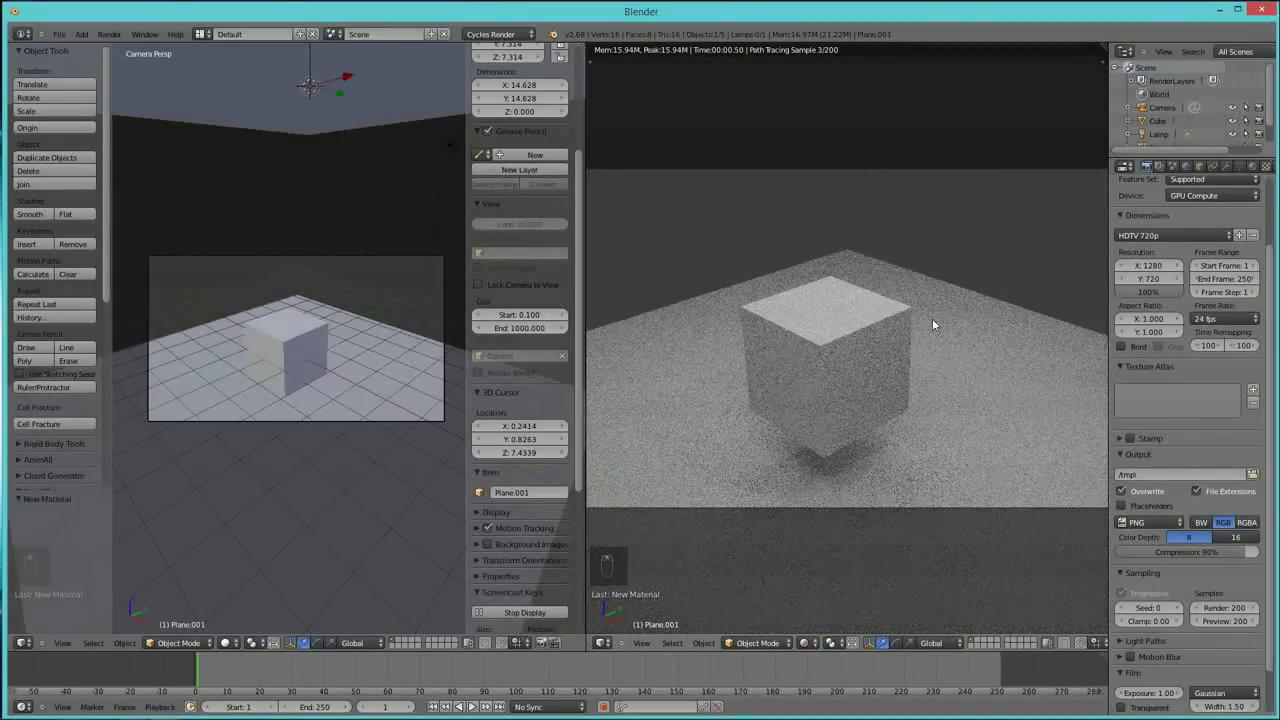
pyautogui.scroll(2, 932, 318)
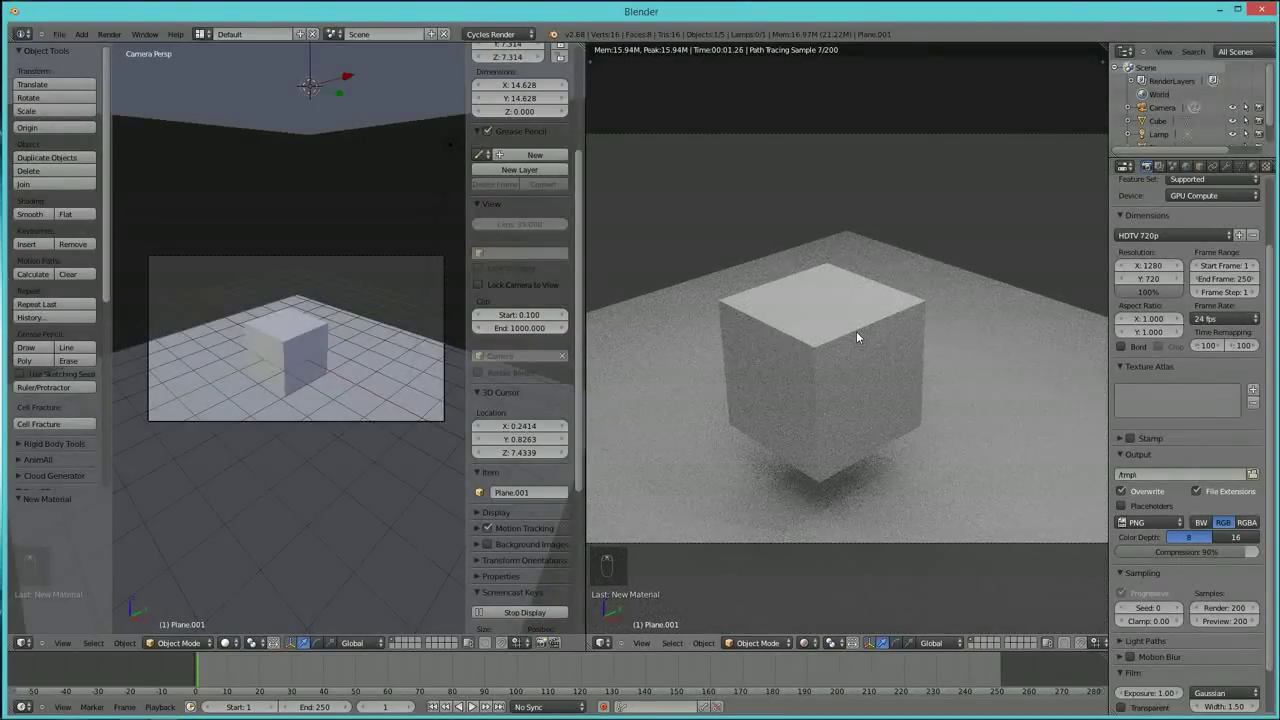